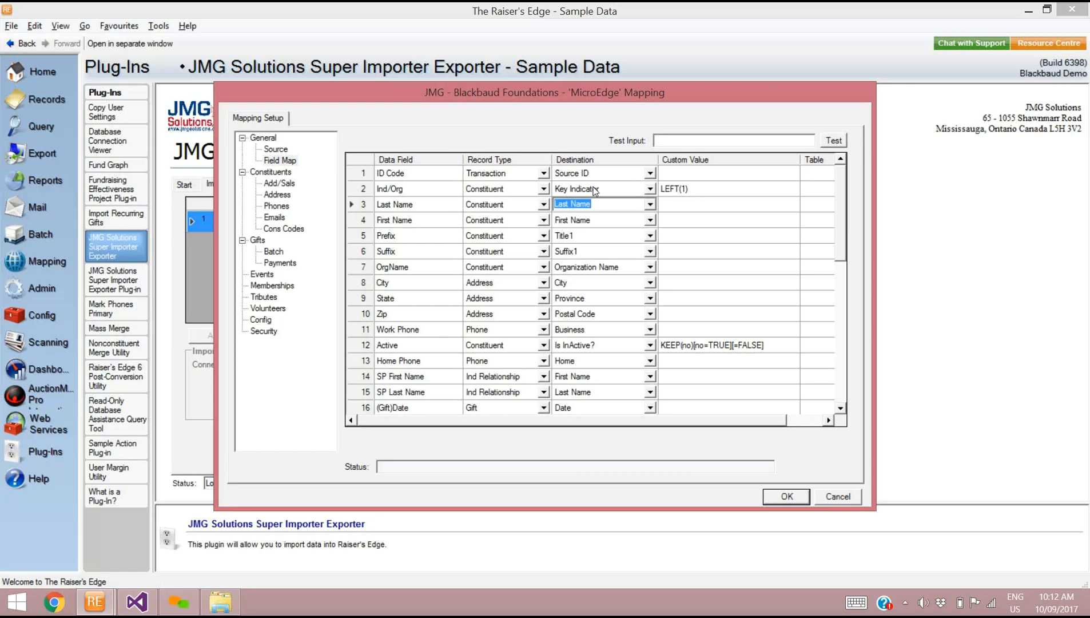
Examine the field map's data fields, destinations, custom values and lookup table choices from the first rows to the final rows
drag(842, 237, 841, 273)
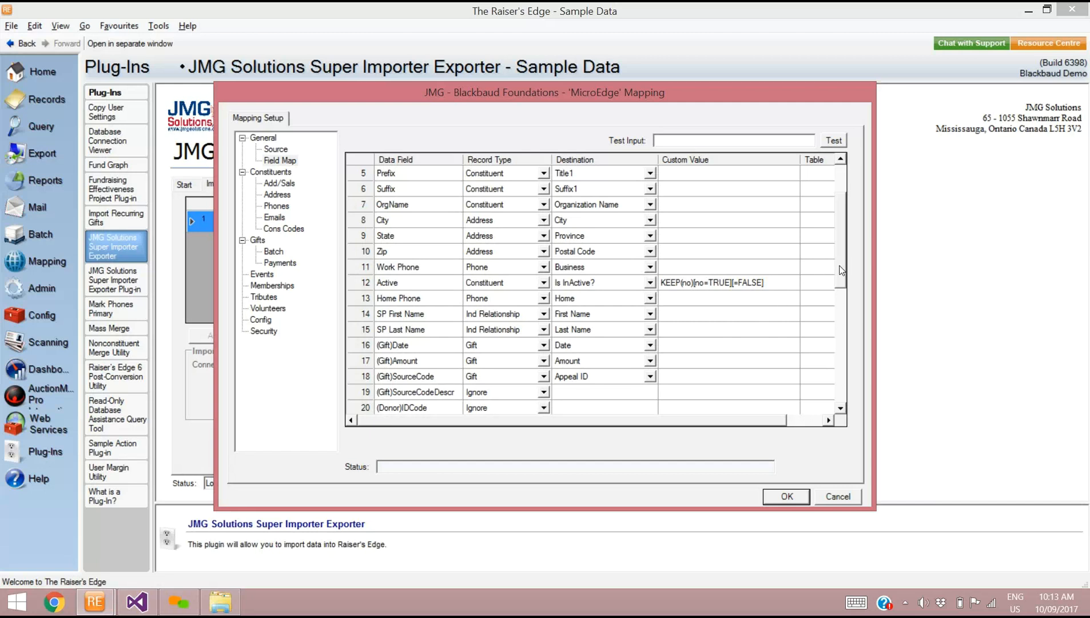
drag(842, 271, 840, 225)
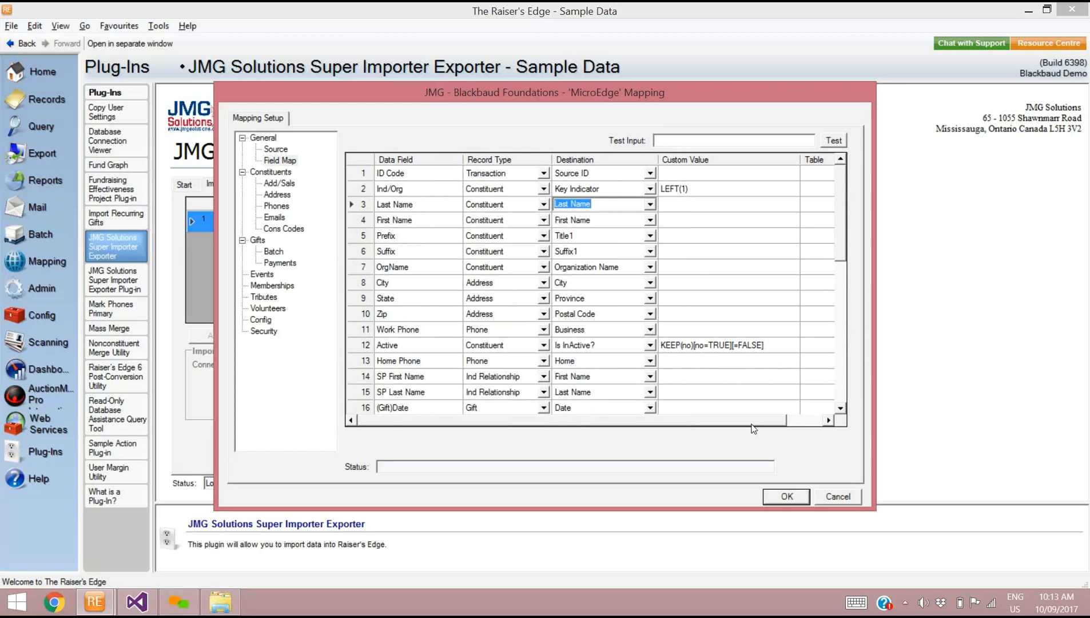
drag(754, 424, 790, 423)
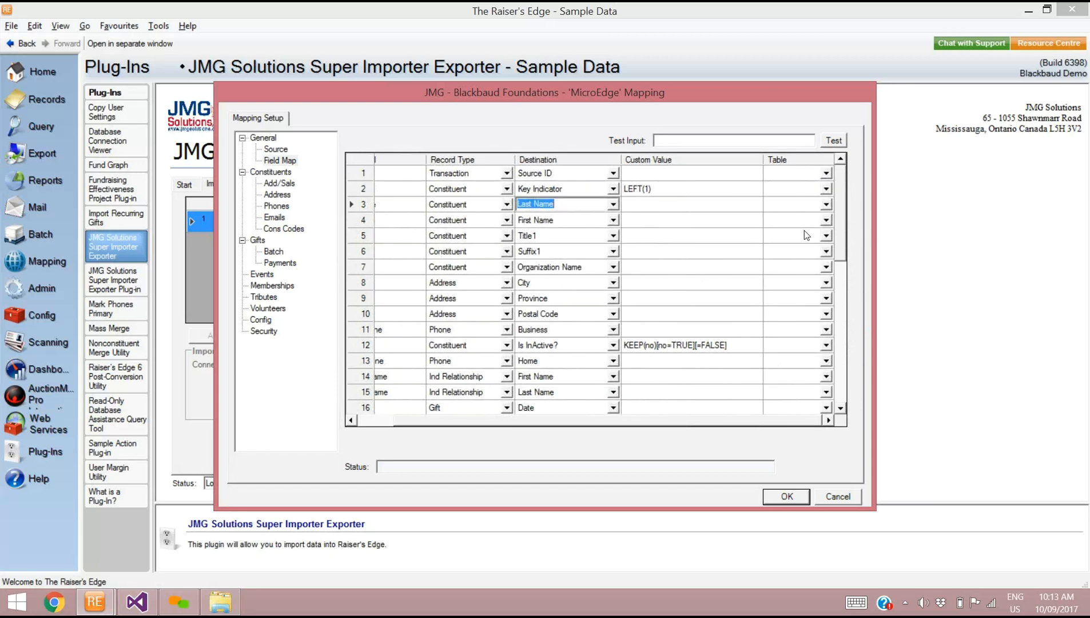
scroll(841, 275, down, 5)
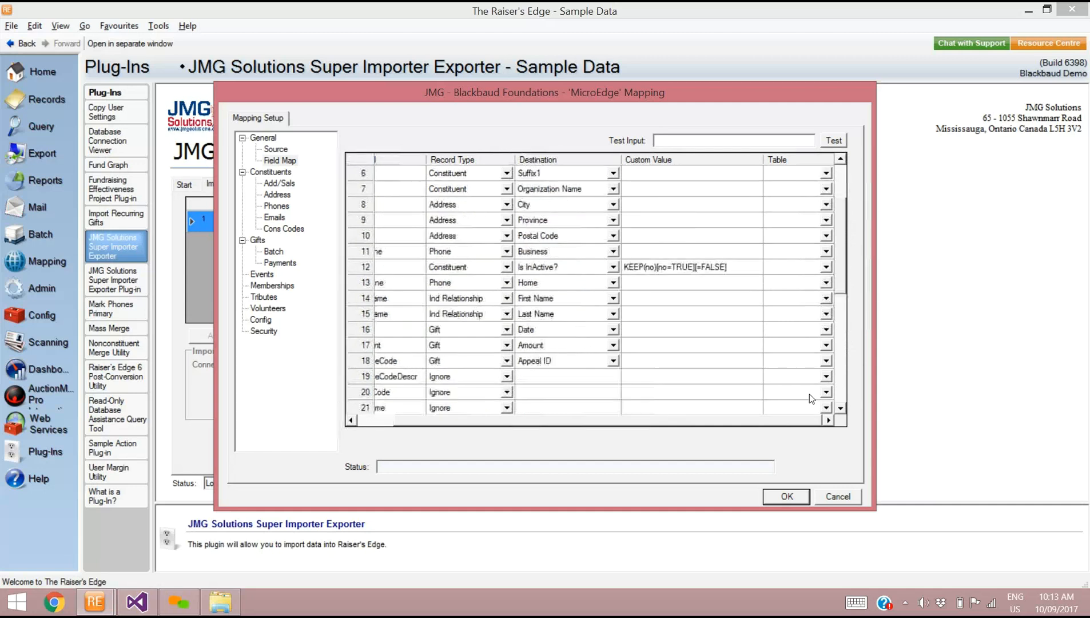
drag(794, 419, 756, 427)
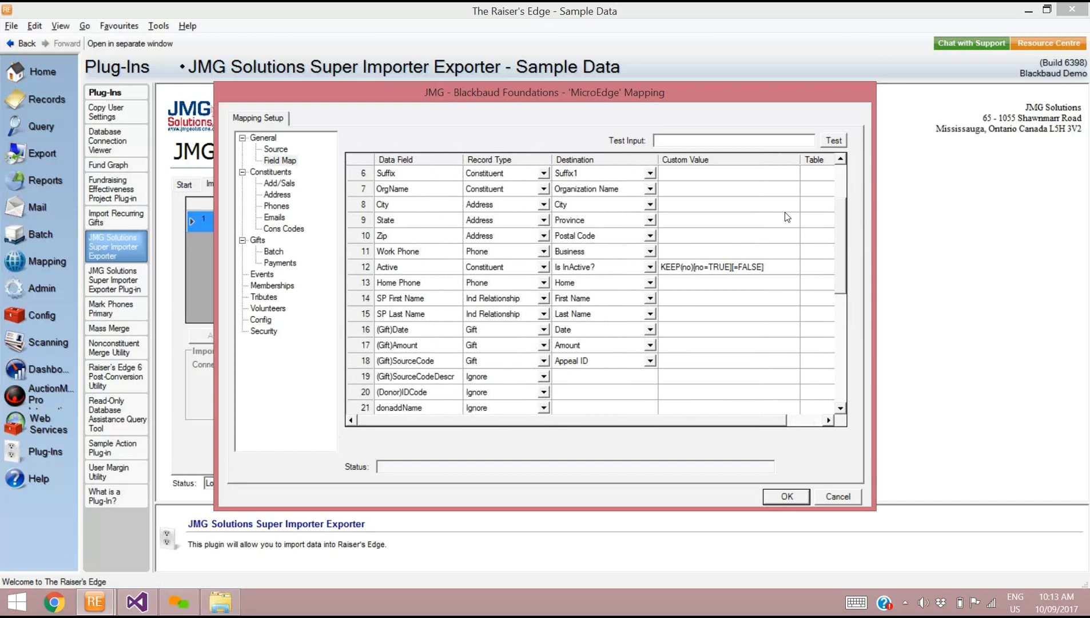
click(816, 207)
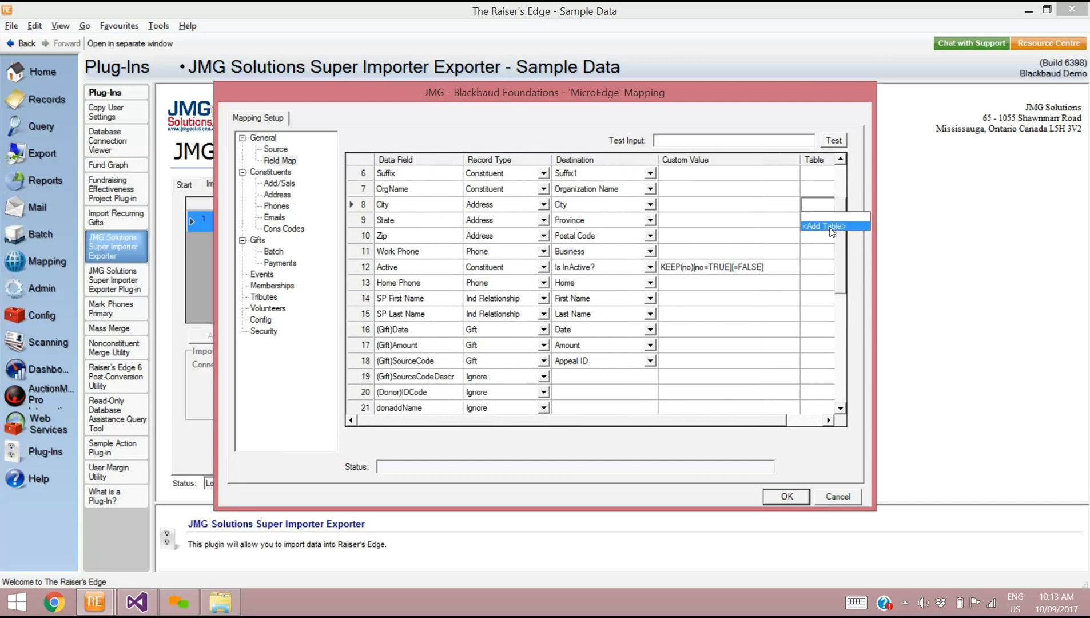
click(846, 312)
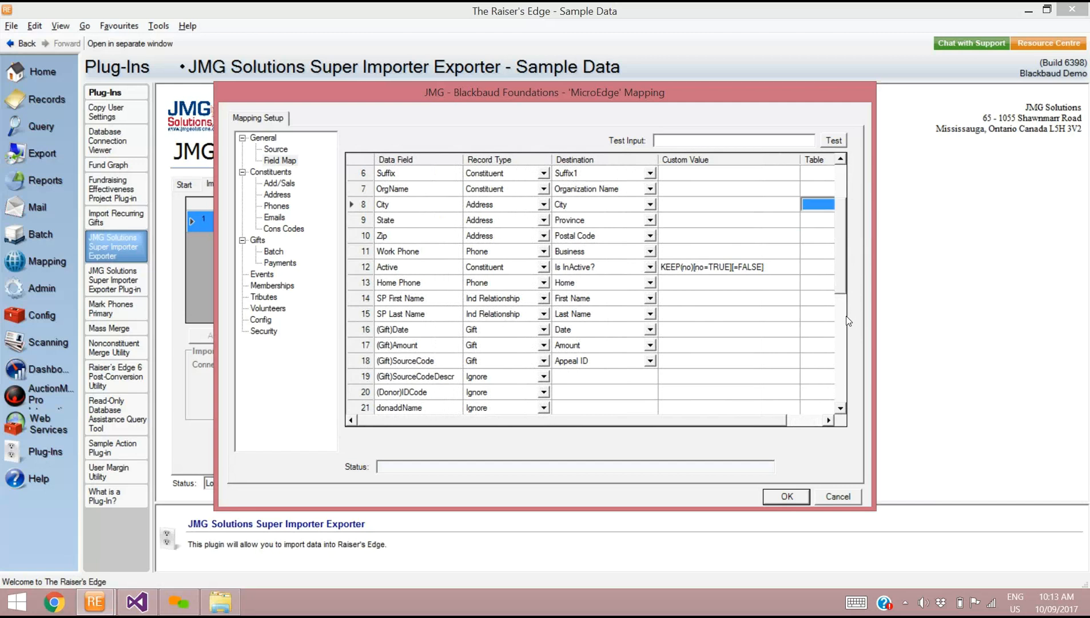
drag(846, 289, 845, 388)
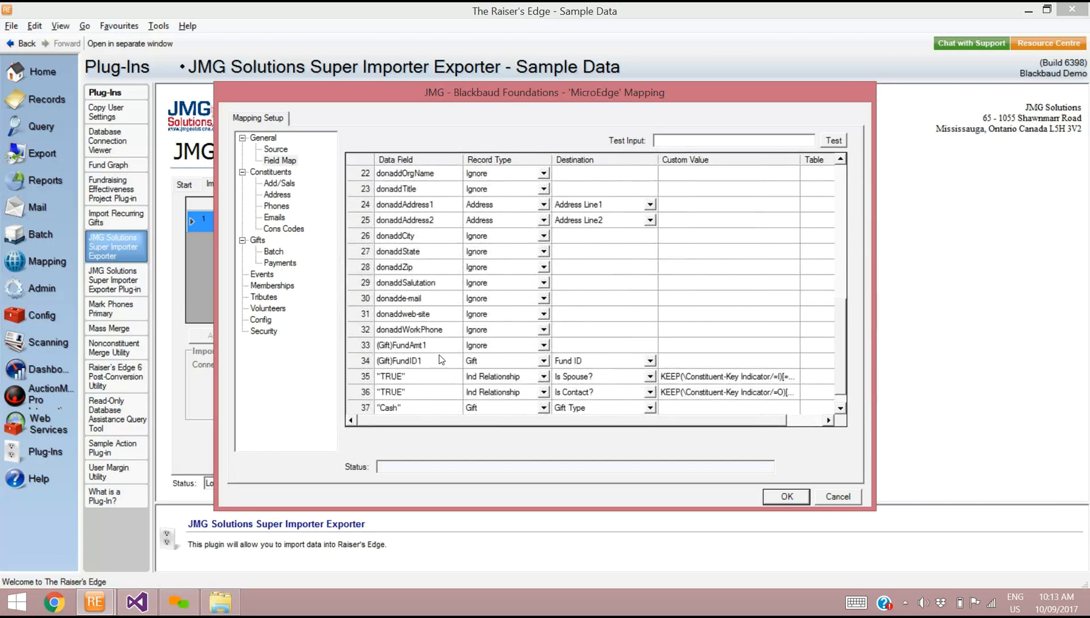
click(824, 366)
click(825, 369)
click(830, 382)
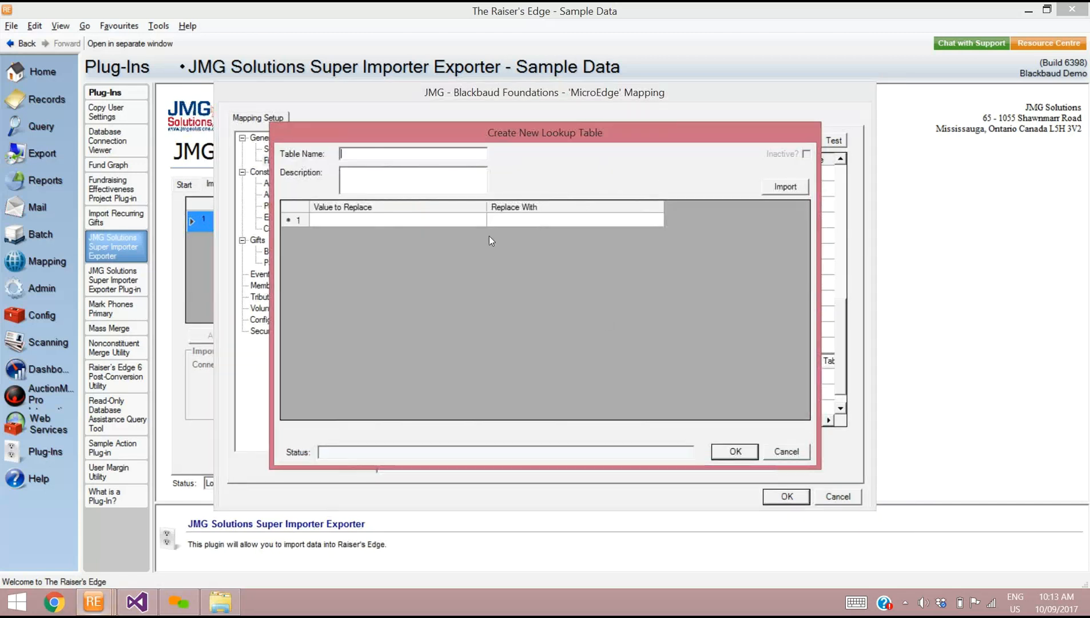
click(784, 450)
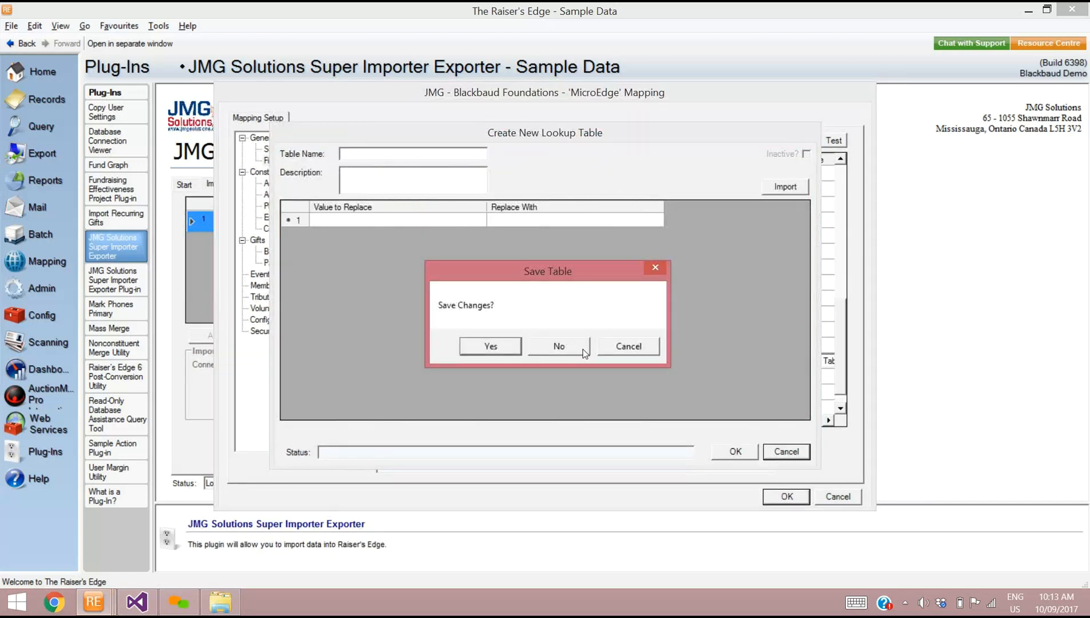
Create a new lookup table named Fund for the (Gift)FundID1 field in row 34
click(826, 361)
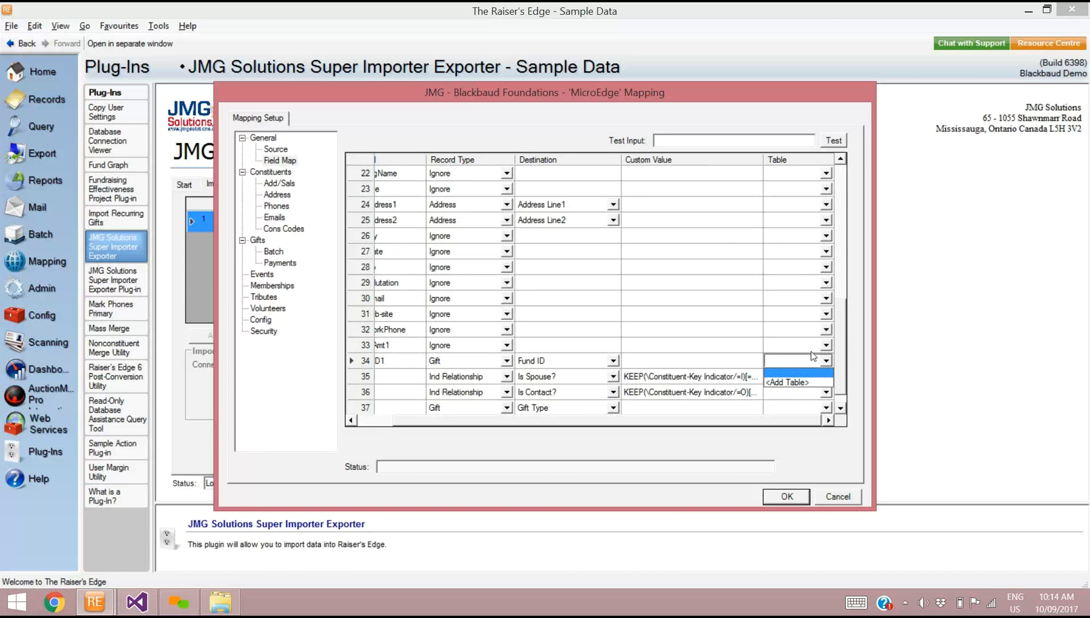
click(792, 382)
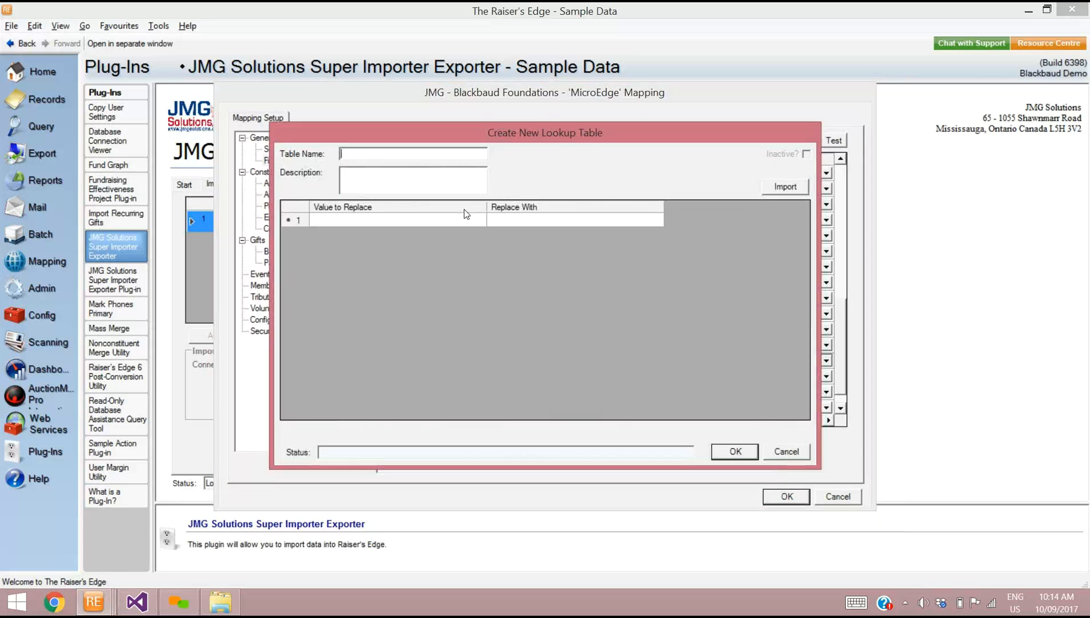
text(Fund)
key(Tab)
key(Tab)
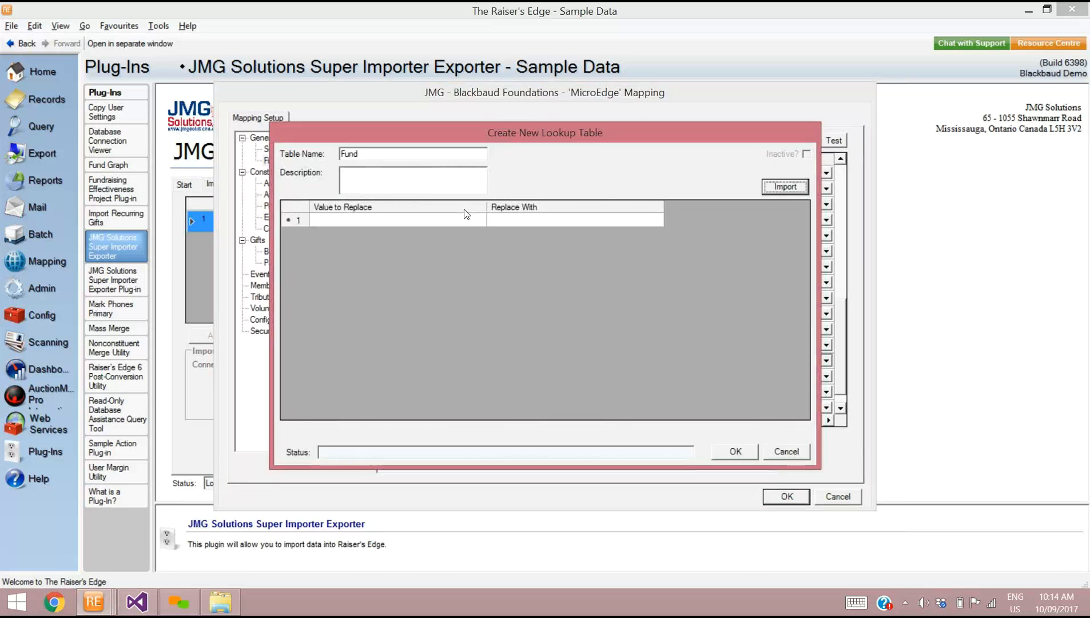
Add a replacement of Area of Greatest Need with Unrestricted to the lookup table and save it
click(421, 223)
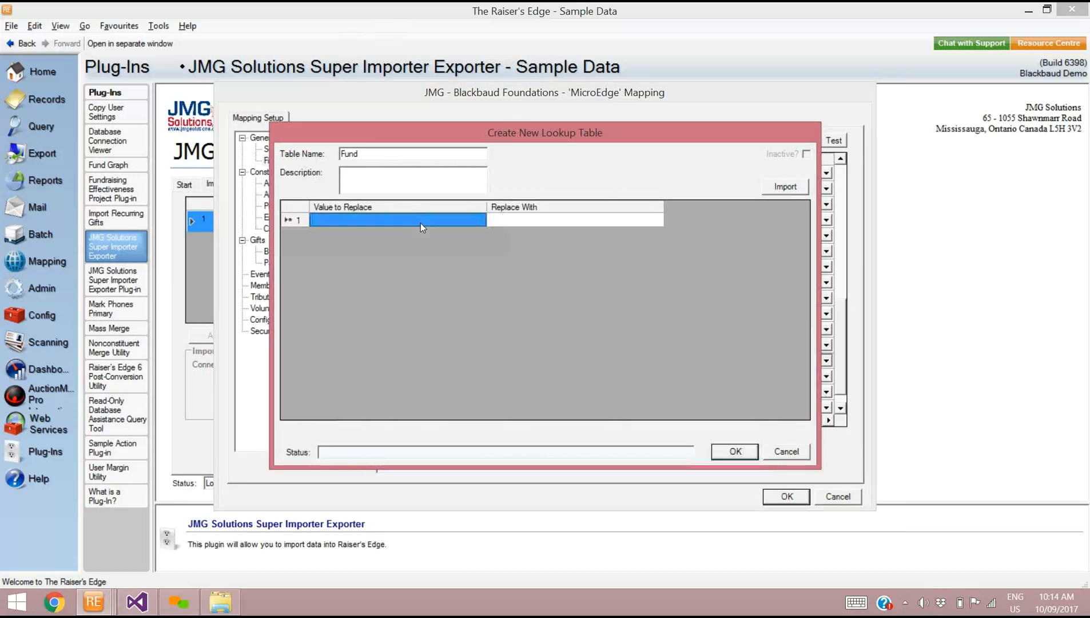
text(Area of G)
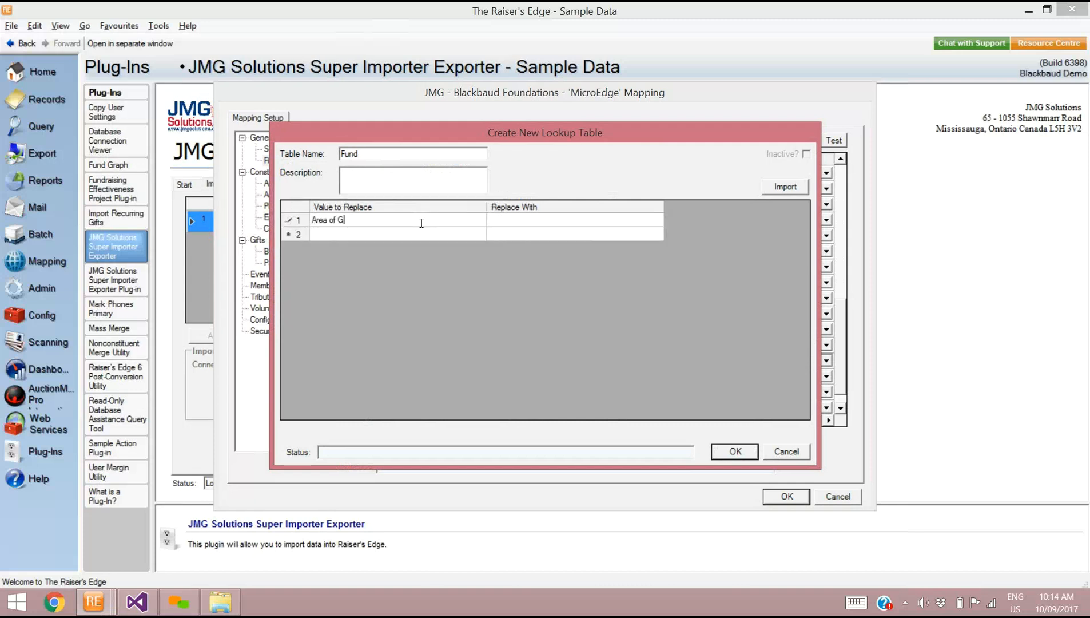
text(reatest Need)
key(Tab)
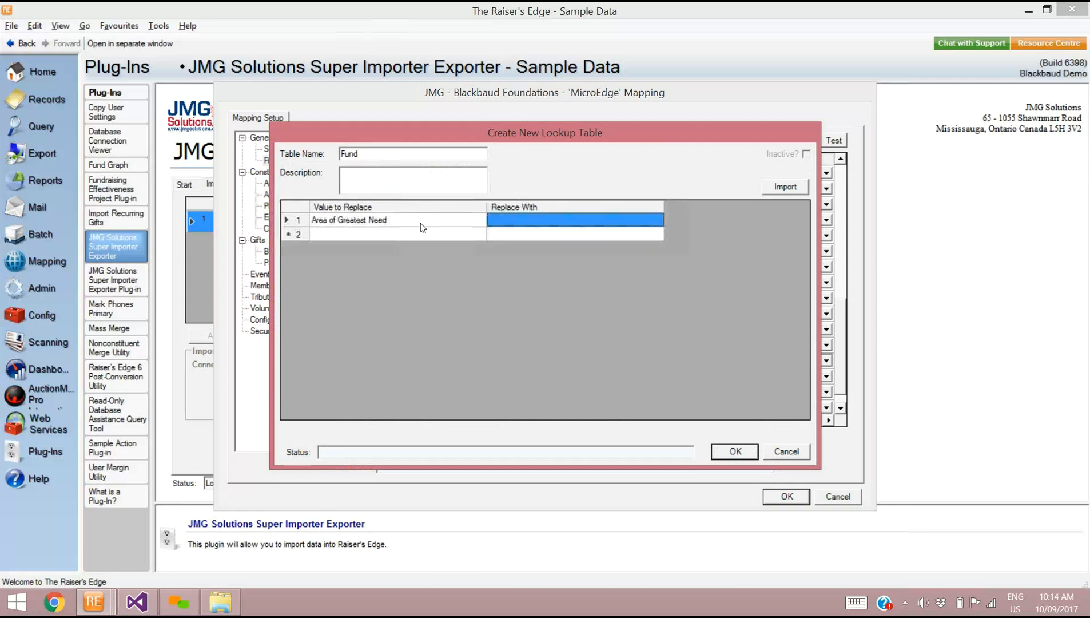
click(545, 222)
text(Unrestricted)
click(738, 456)
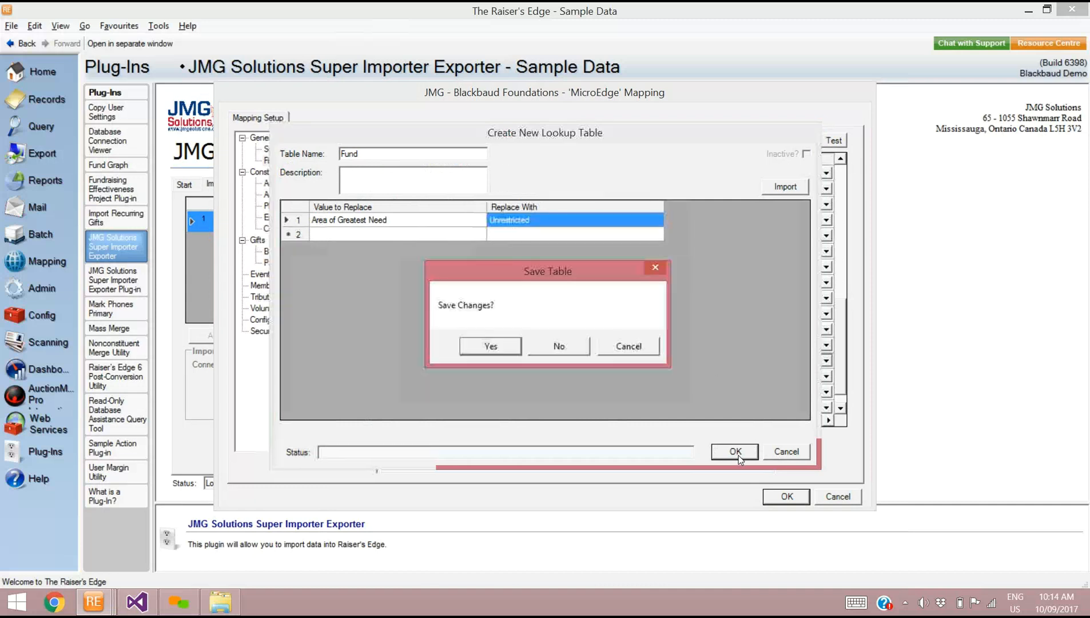
click(492, 348)
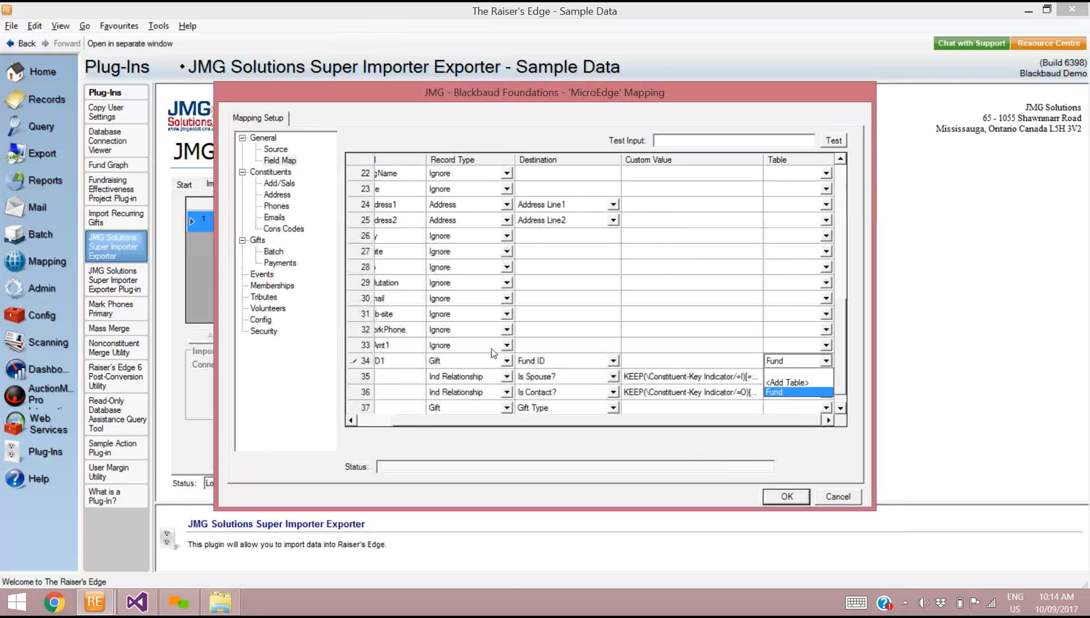
click(785, 344)
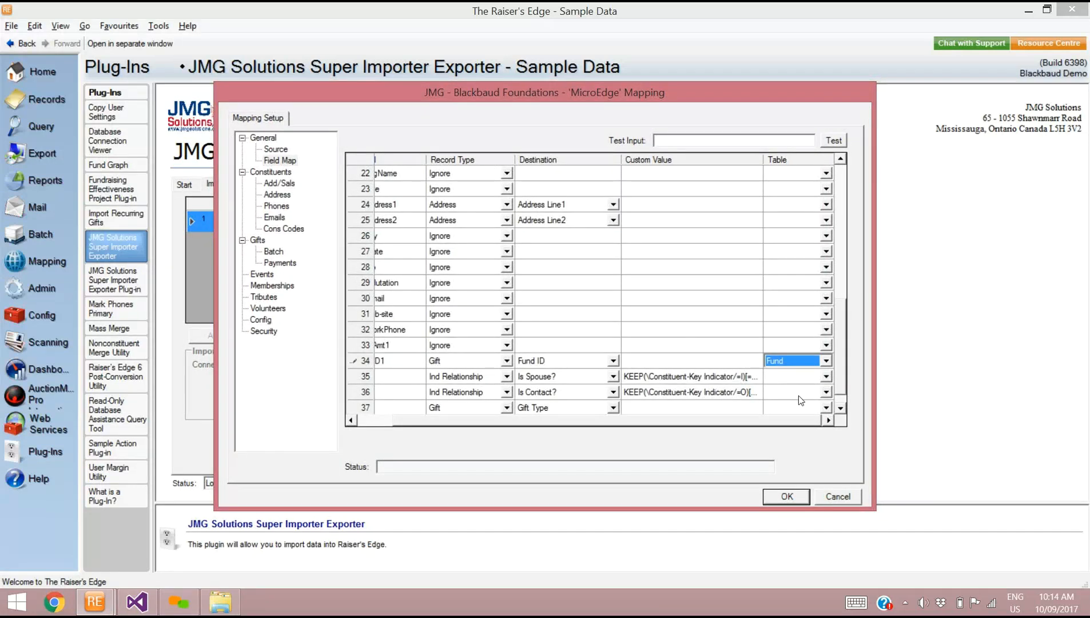
click(799, 378)
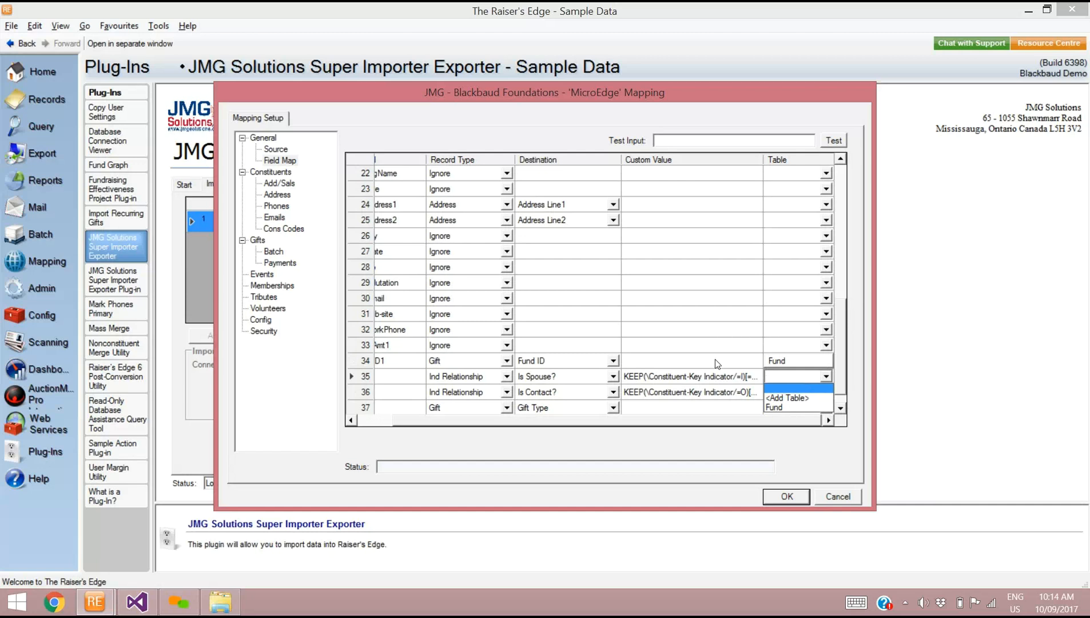
click(705, 422)
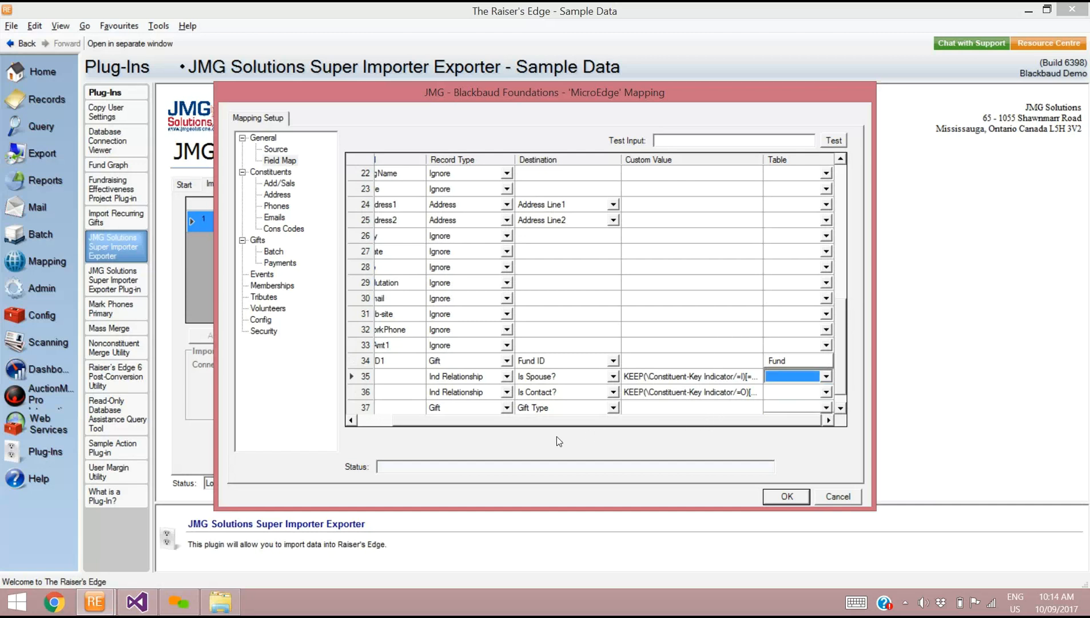
click(378, 421)
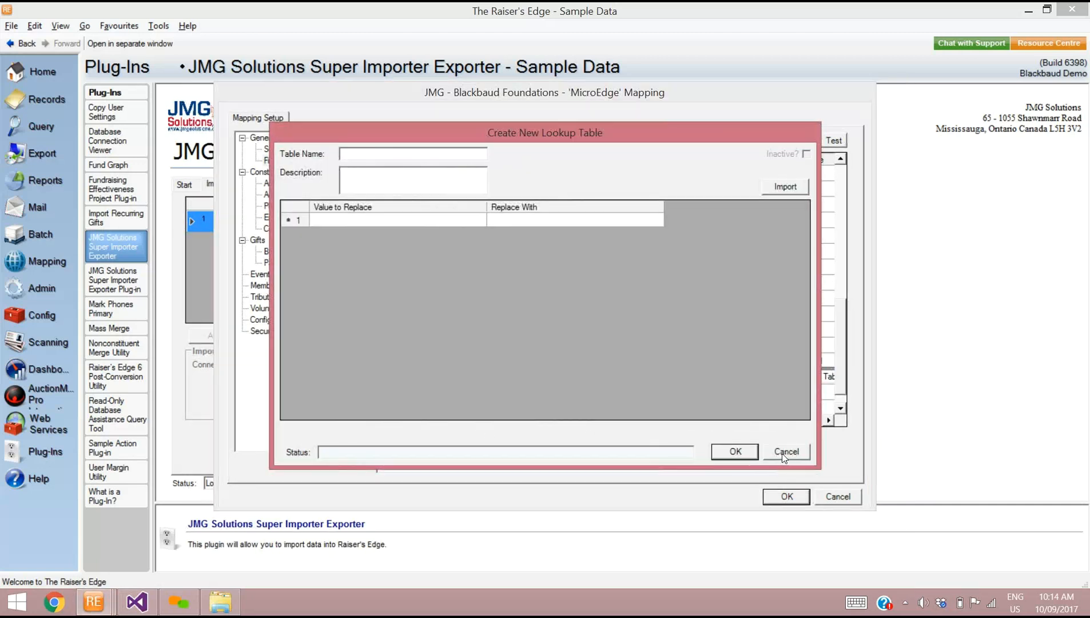
click(784, 452)
click(559, 346)
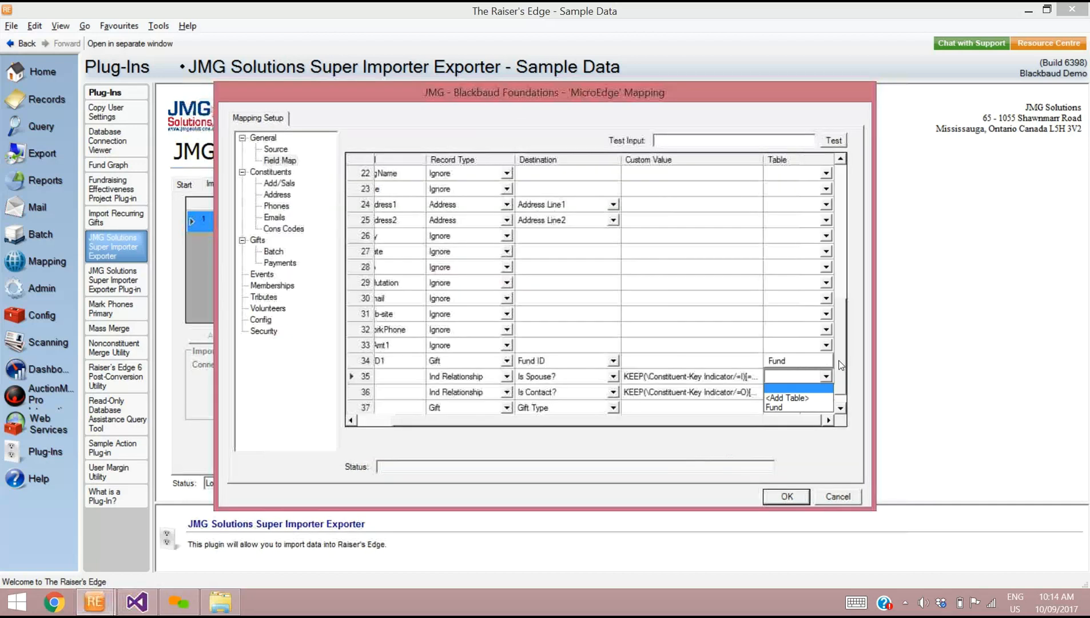
Examine the last field map rows, and compare the mapped fields with the constituent relationship and search criteria settings
click(840, 408)
click(840, 408)
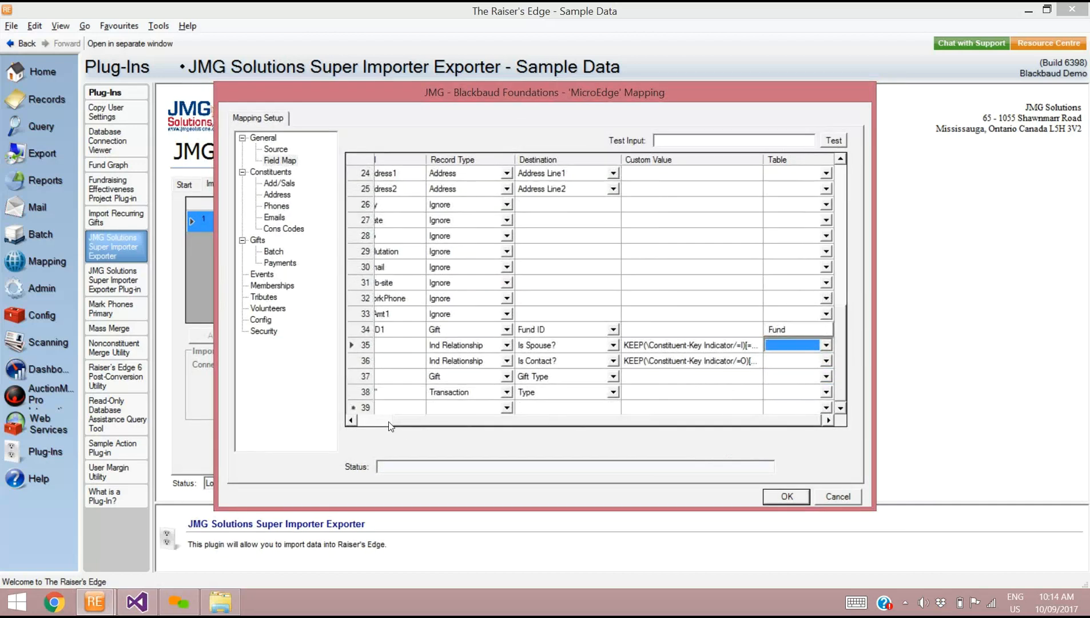
click(376, 422)
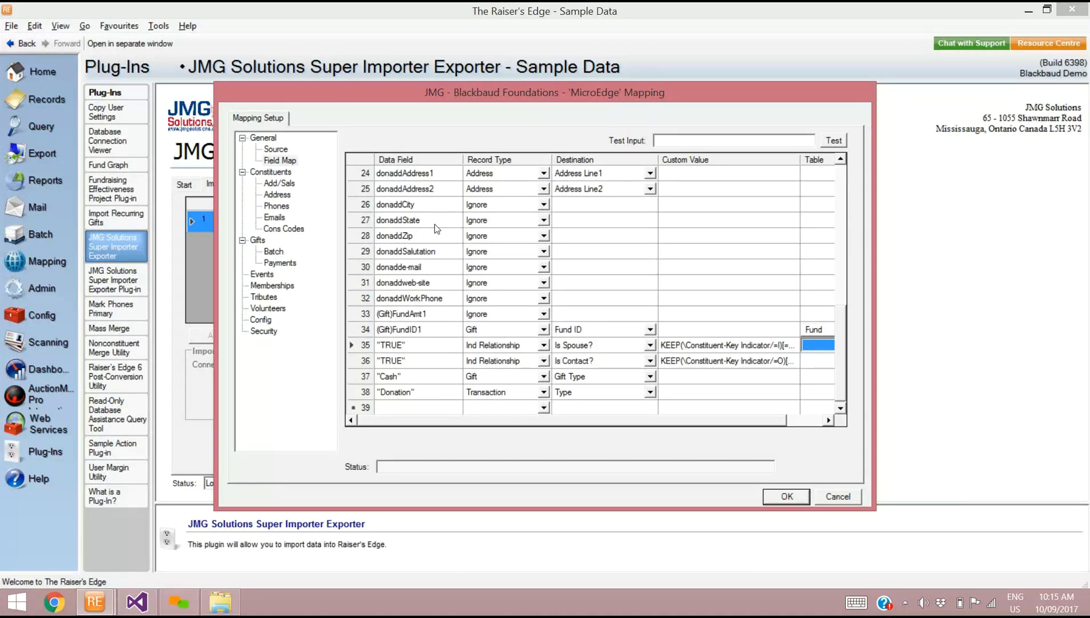
click(271, 173)
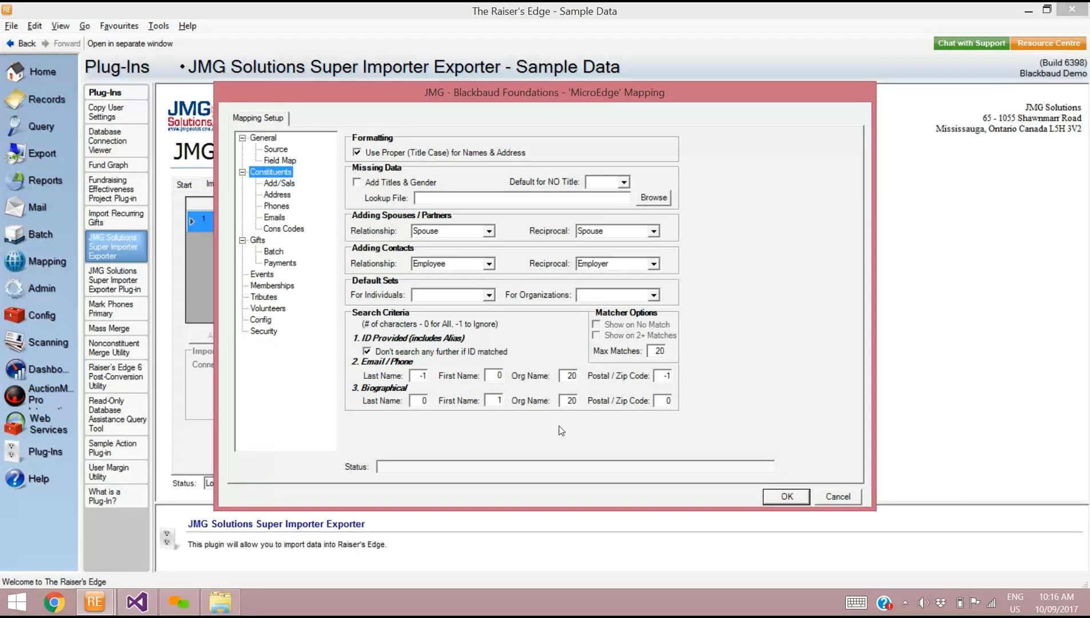
click(287, 161)
drag(842, 324, 835, 179)
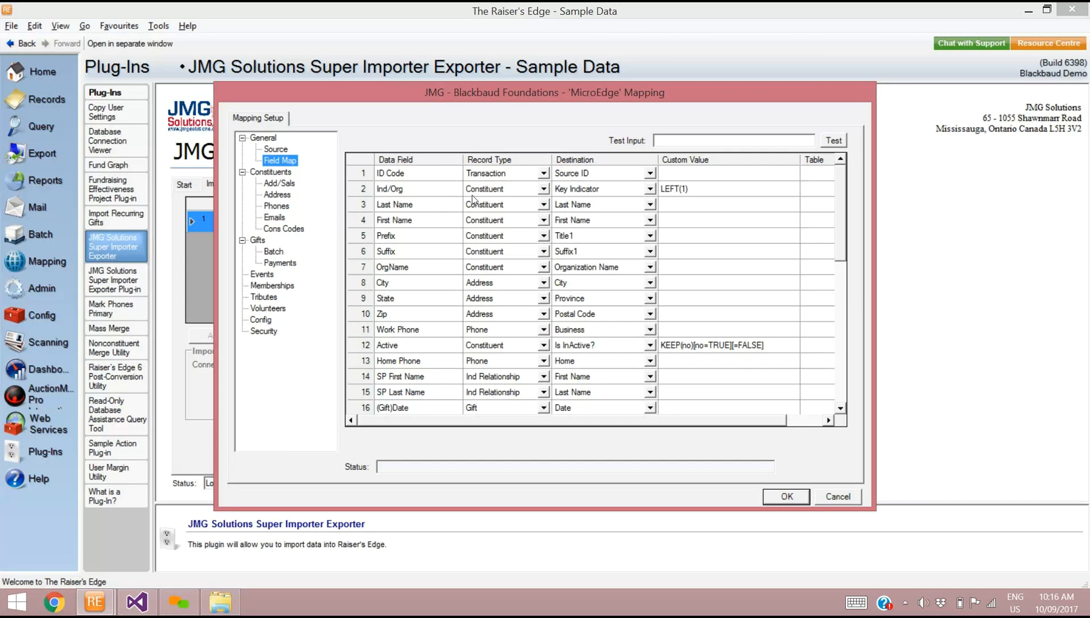
Review the constituent settings, including addressees and salutations, address, phone and email options
click(283, 173)
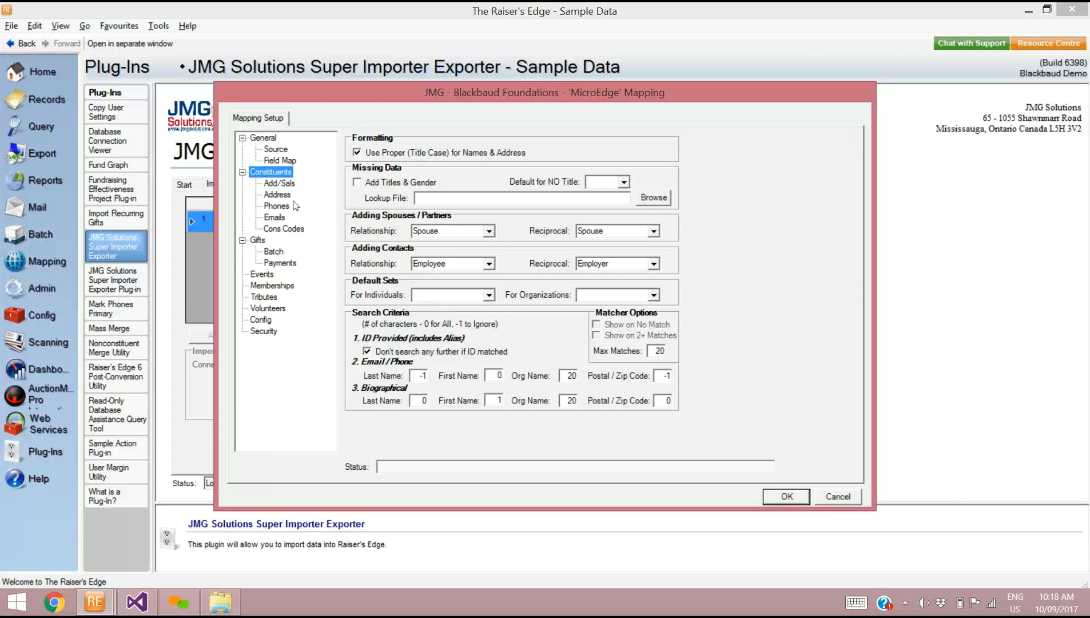
click(283, 183)
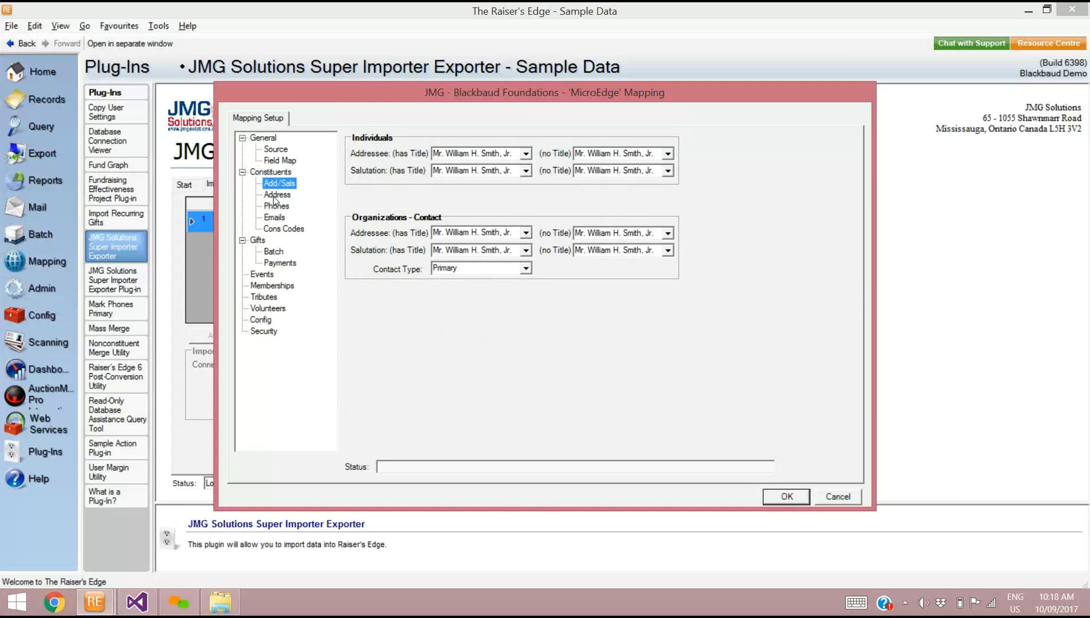
click(275, 196)
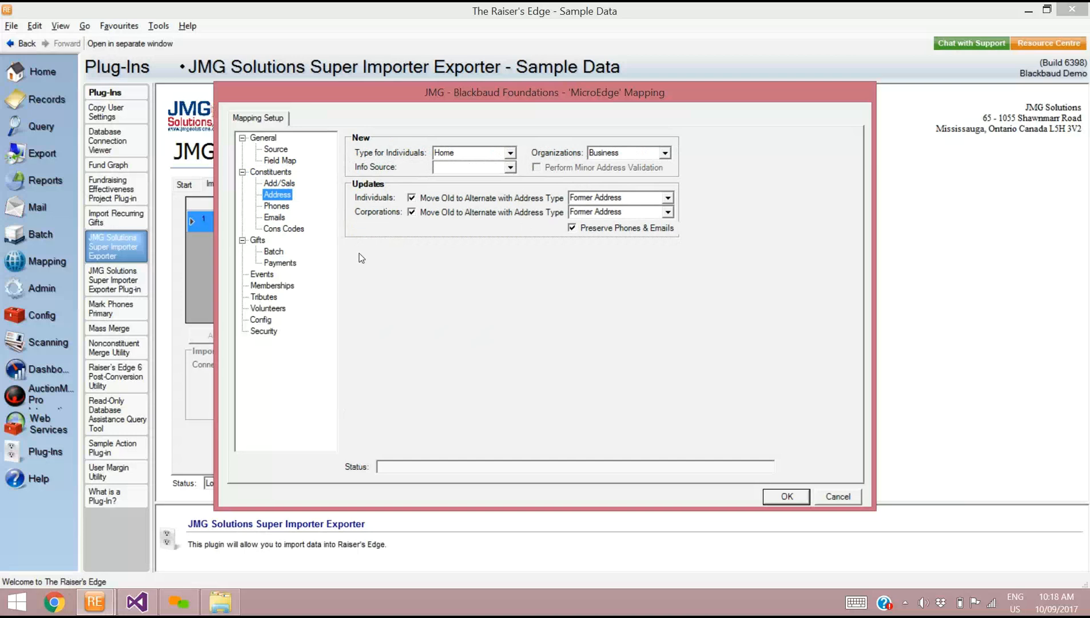
click(278, 206)
click(275, 218)
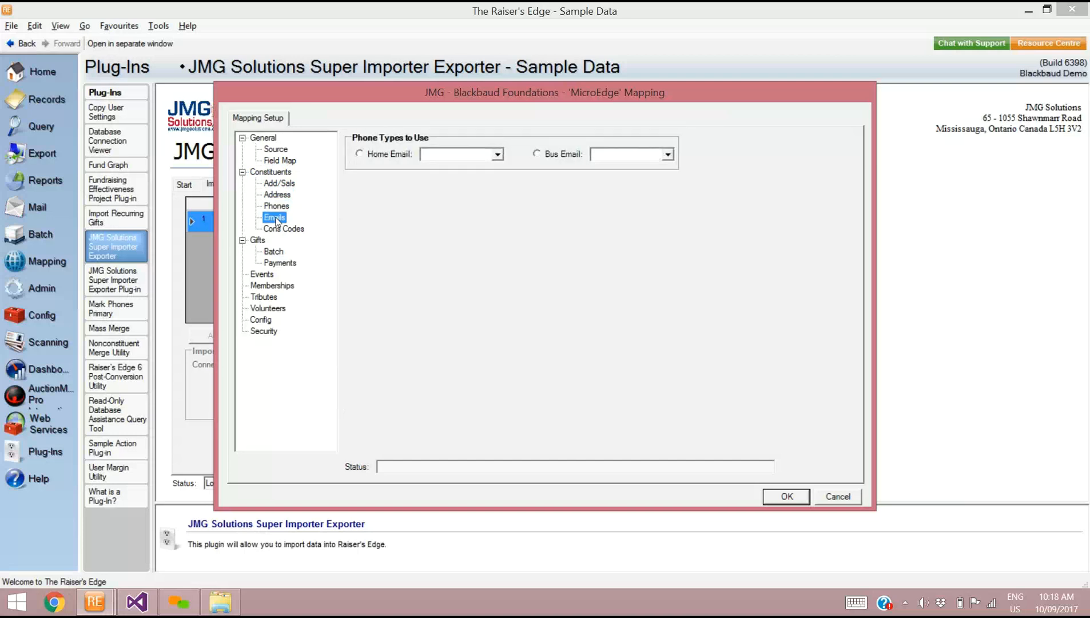
Set the constituent Donor Code to CO for both individuals and organizations
click(282, 230)
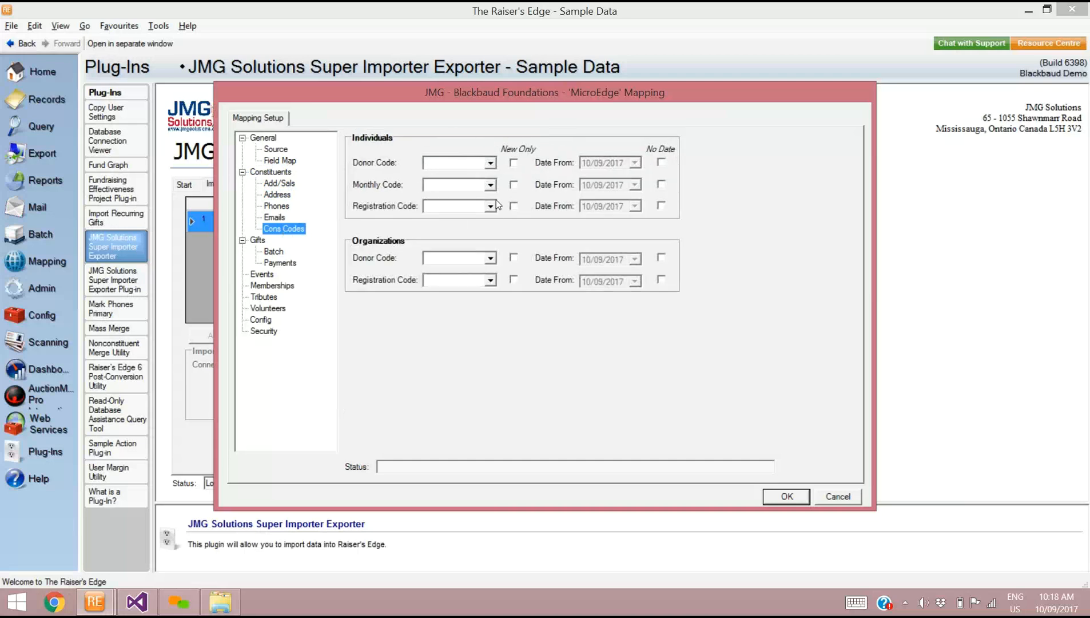
click(492, 163)
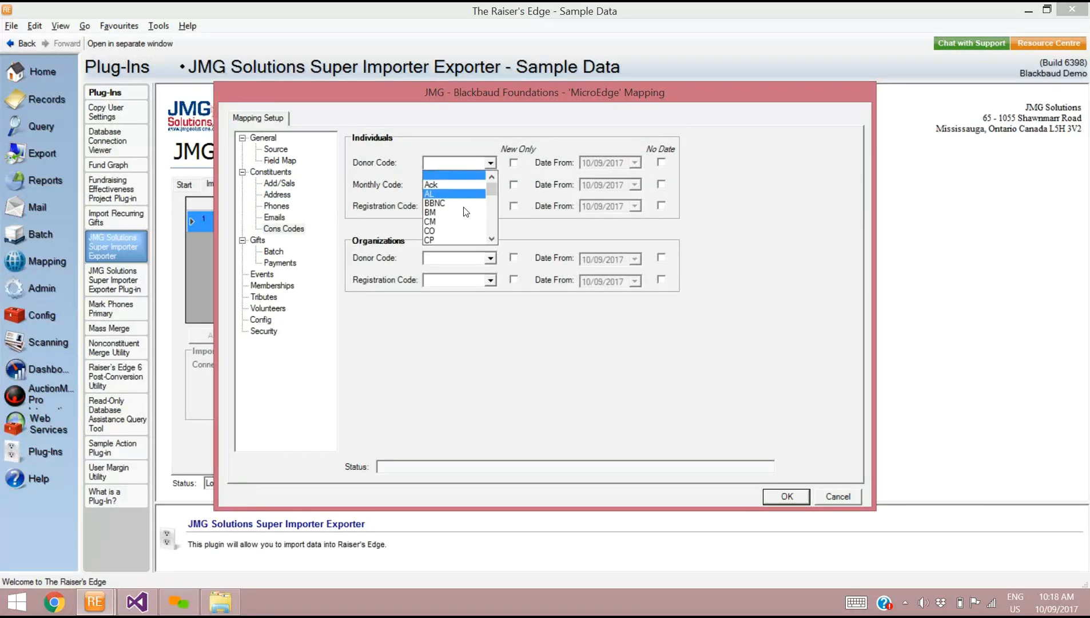
click(460, 231)
click(490, 258)
click(459, 327)
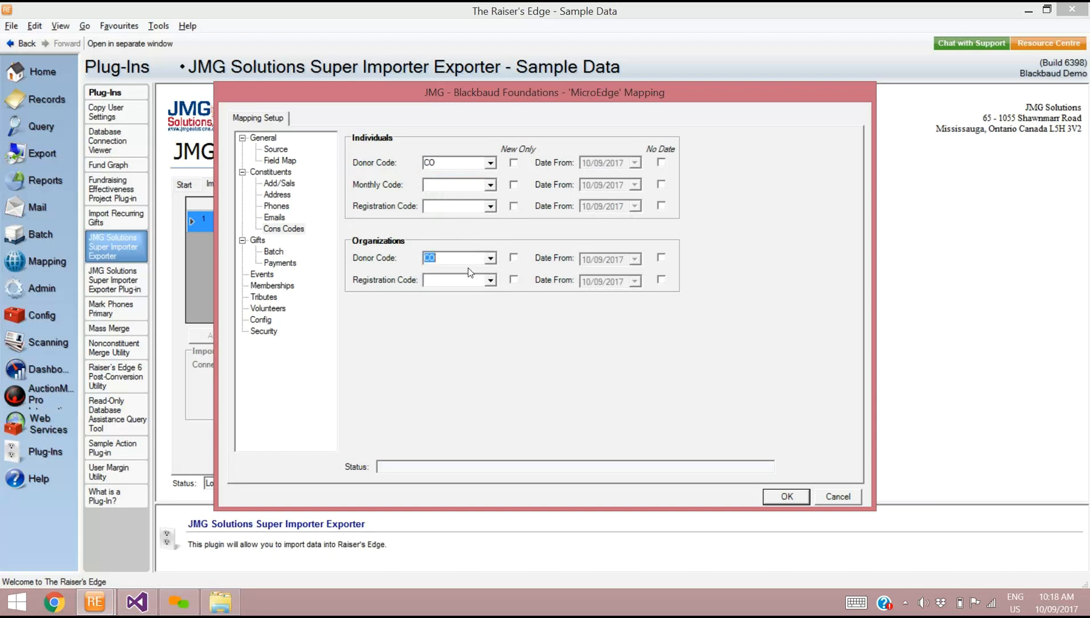
Review the mapping's gift settings, including the batch options and the payment and recurring gift options
click(257, 241)
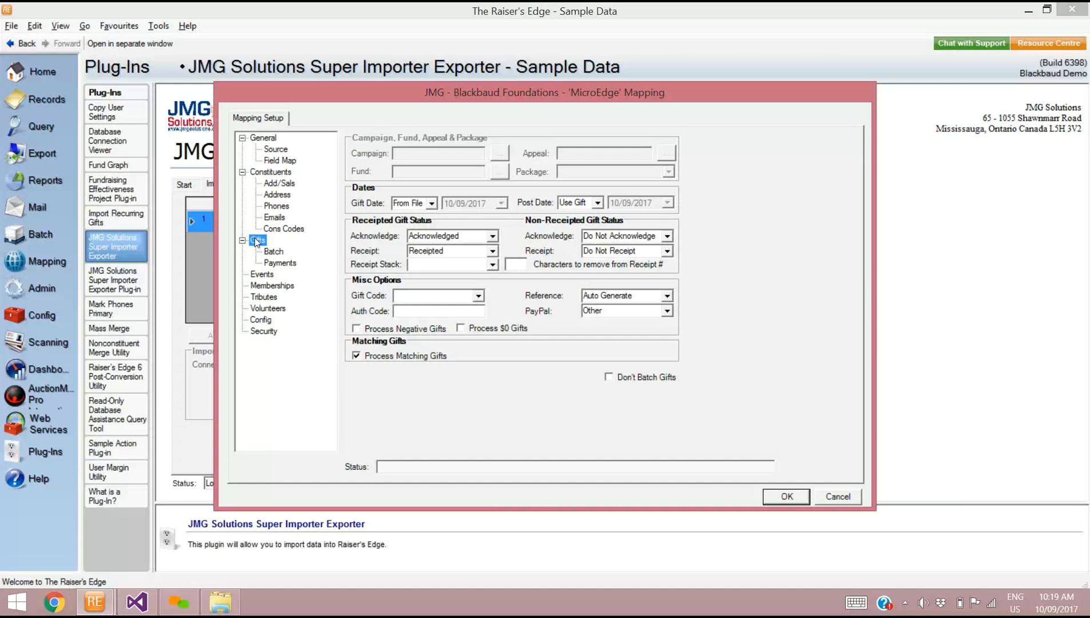
click(271, 253)
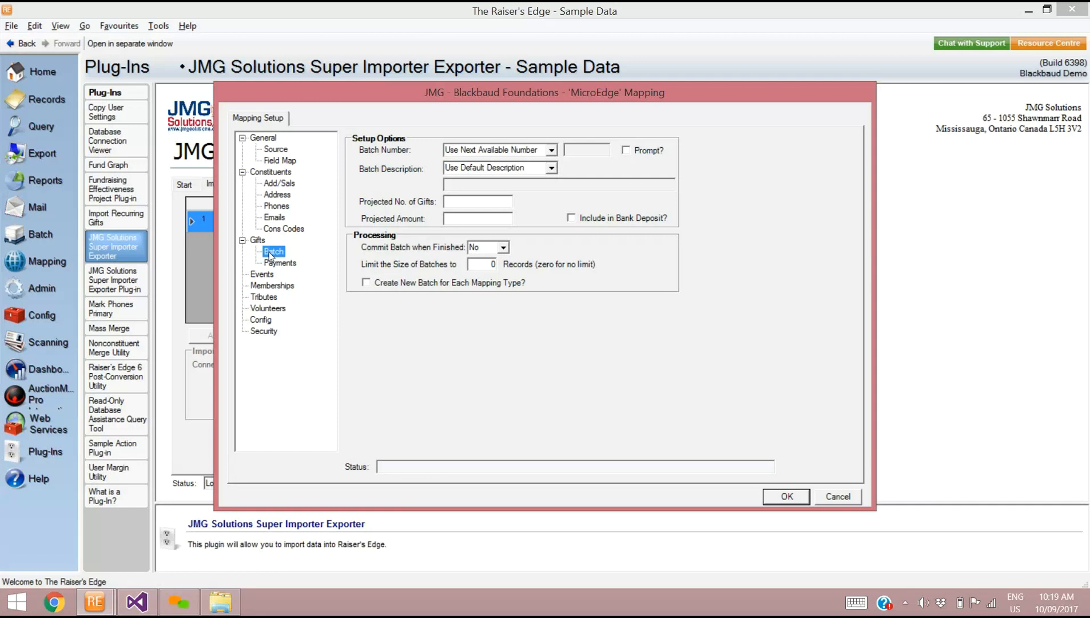
click(257, 241)
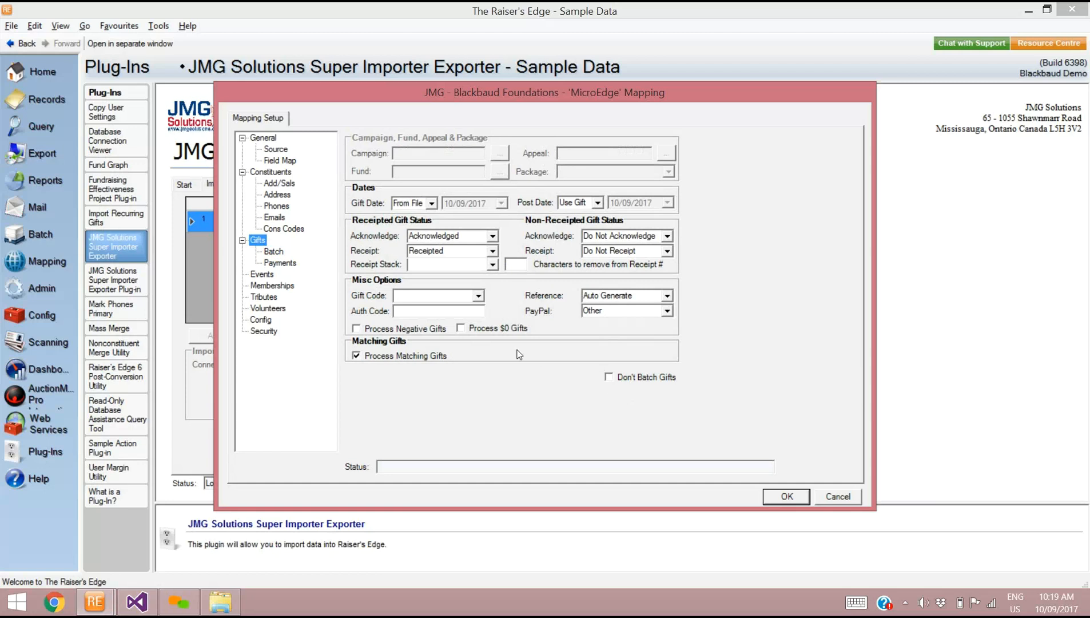
click(282, 264)
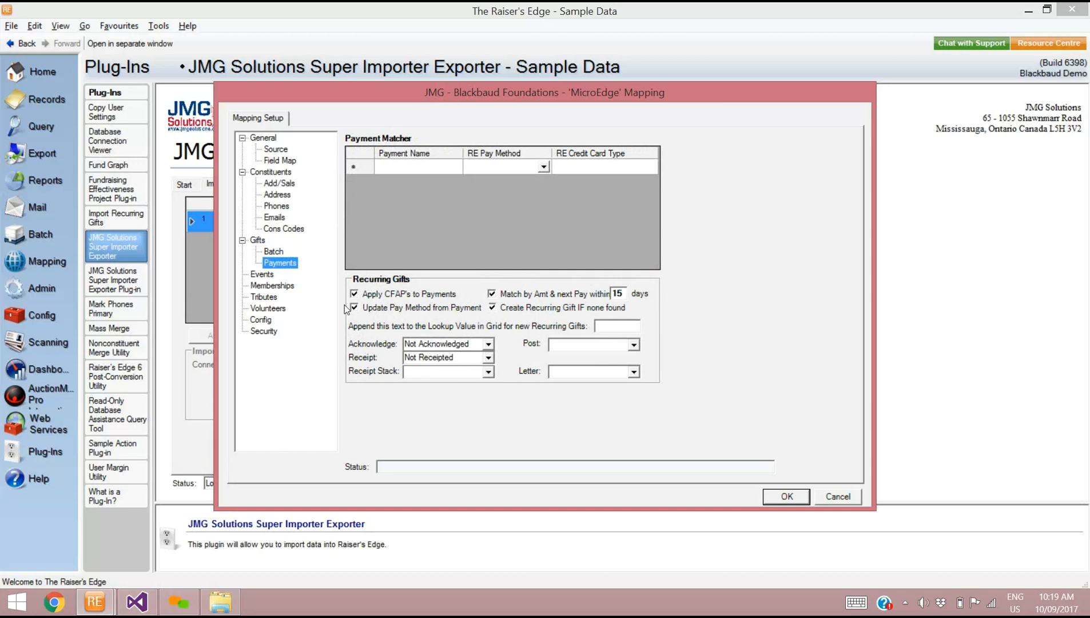
Review the events, memberships, tributes and security settings, and cancel out of the MicroEdge mapping
click(260, 276)
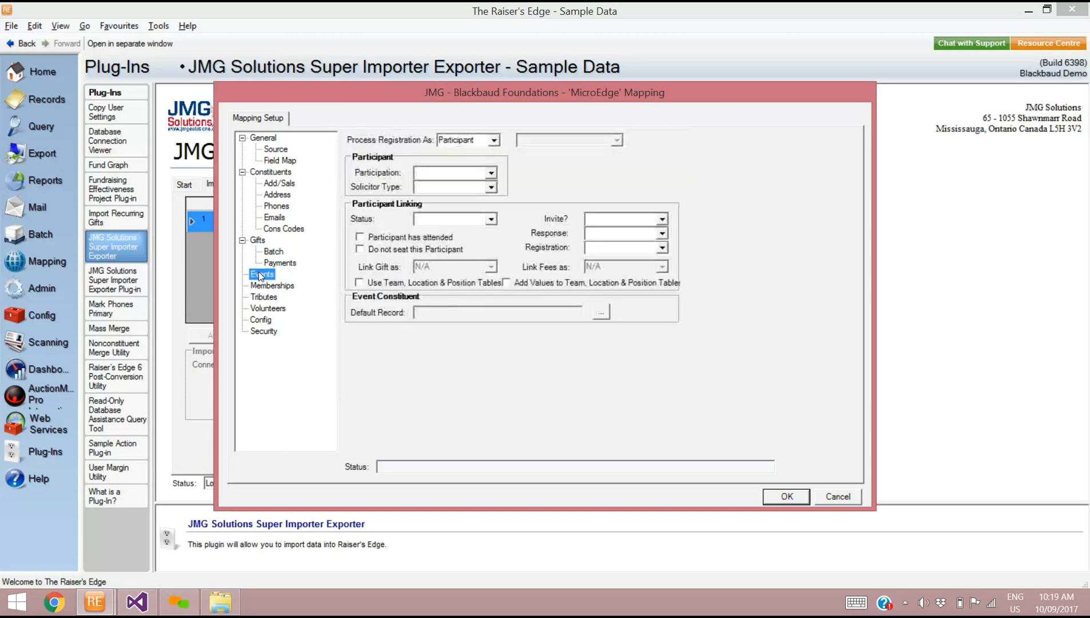
click(269, 286)
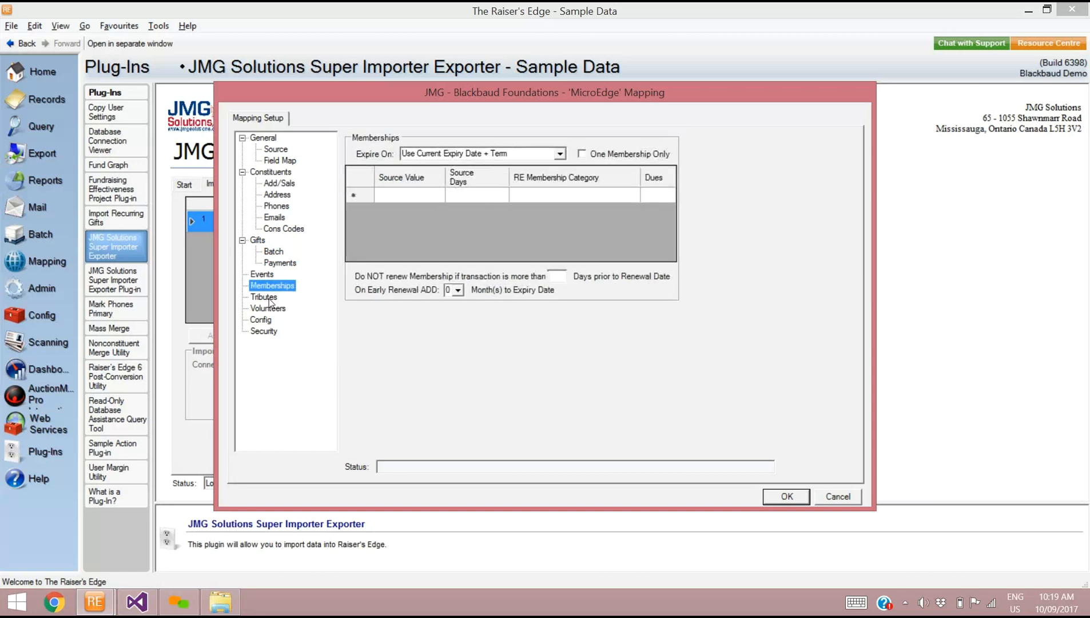
click(269, 298)
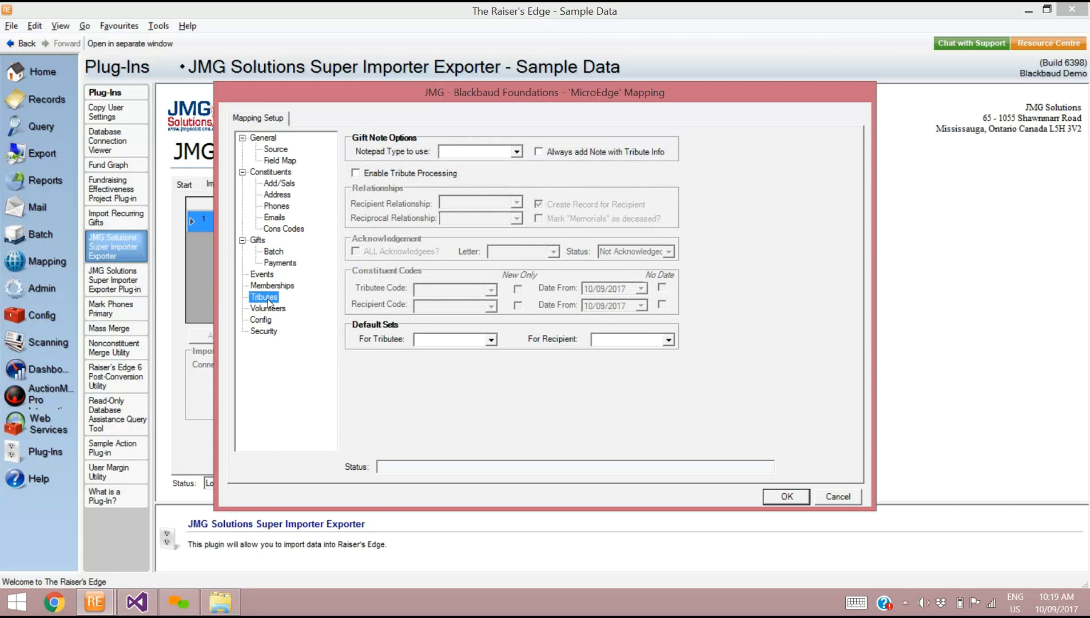
drag(434, 97, 555, 64)
click(390, 300)
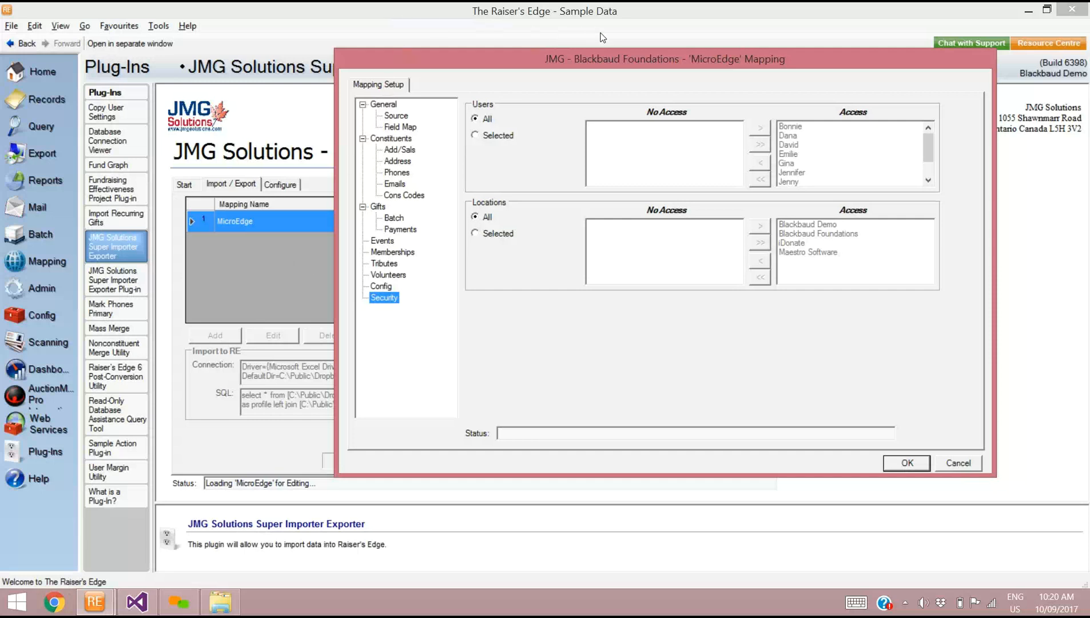
drag(609, 56, 532, 55)
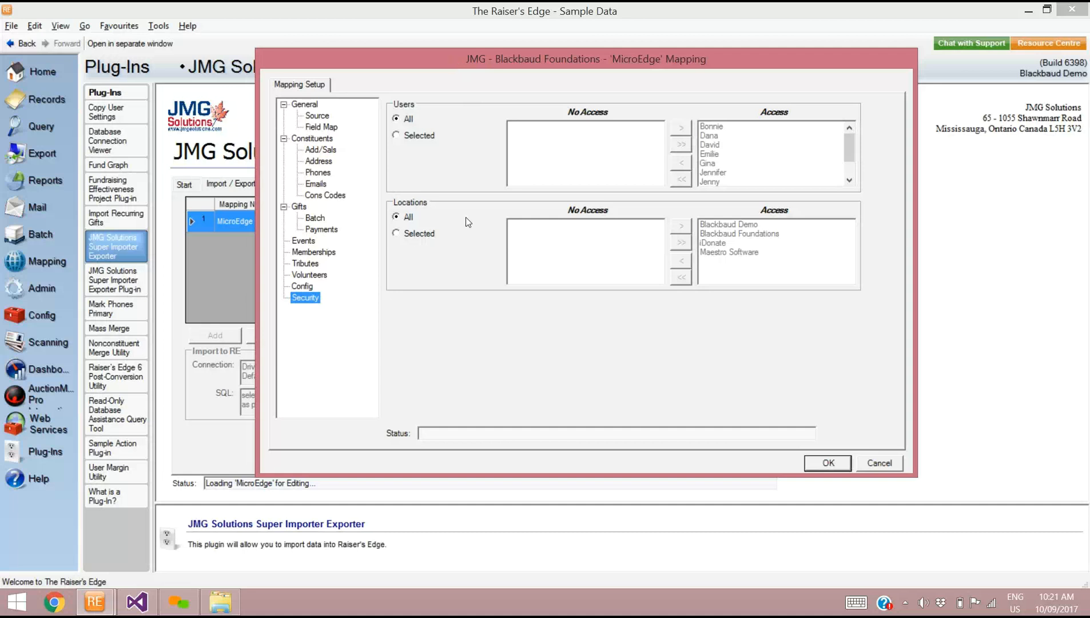
click(875, 465)
click(557, 348)
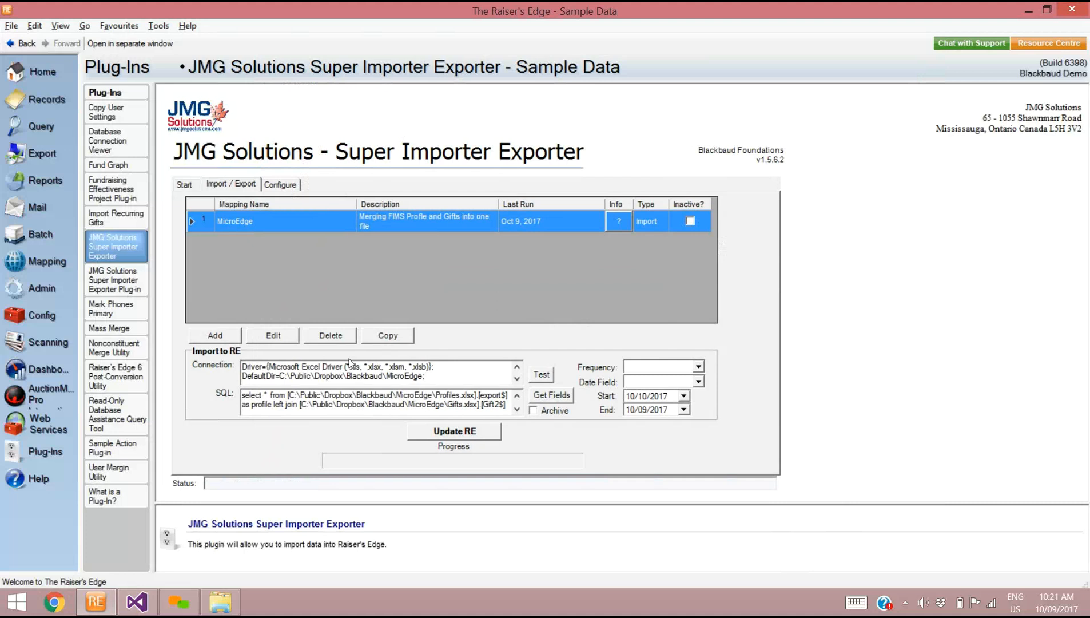
Check the source files in the Data folder in File Explorer, and minimize the folder window
drag(1089, 169, 748, 156)
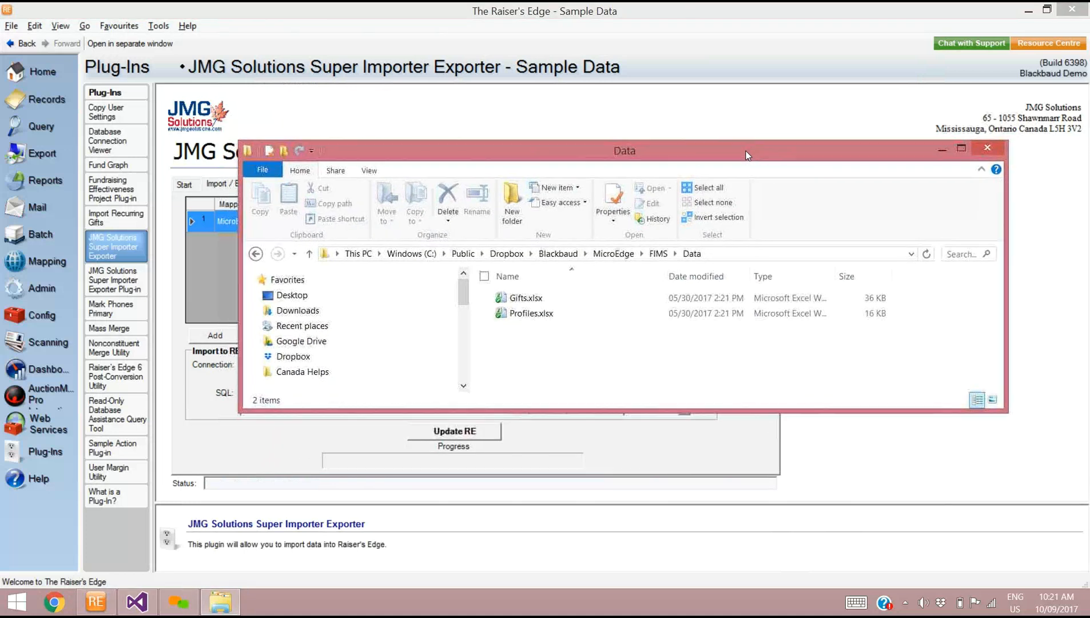
click(942, 149)
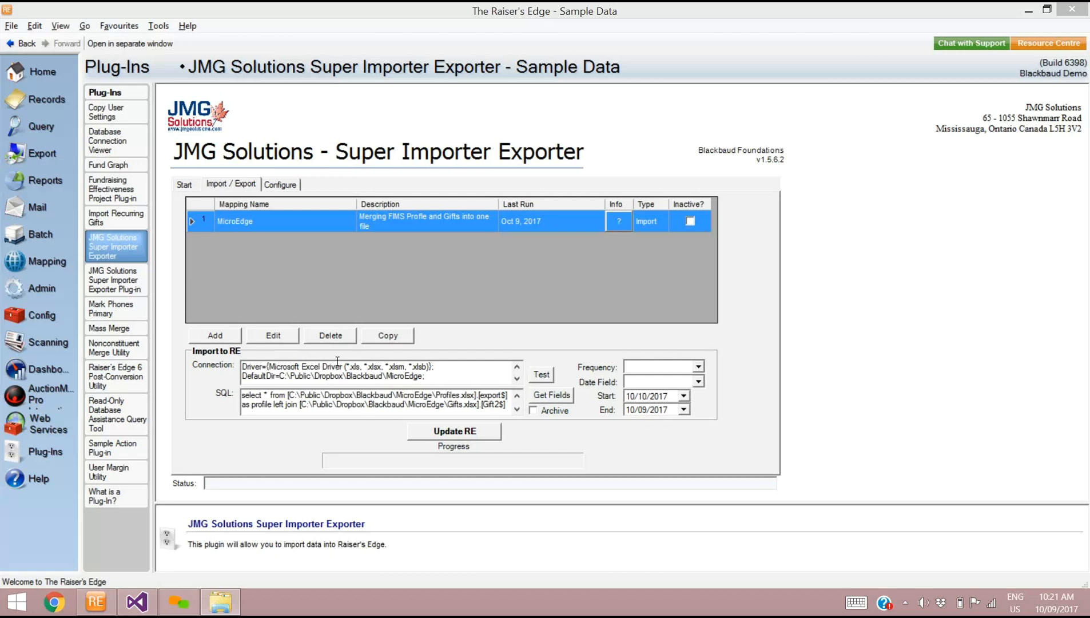
Run the MicroEdge import into RE, and switch Harrison International's address handling to Update Existing Address
click(456, 432)
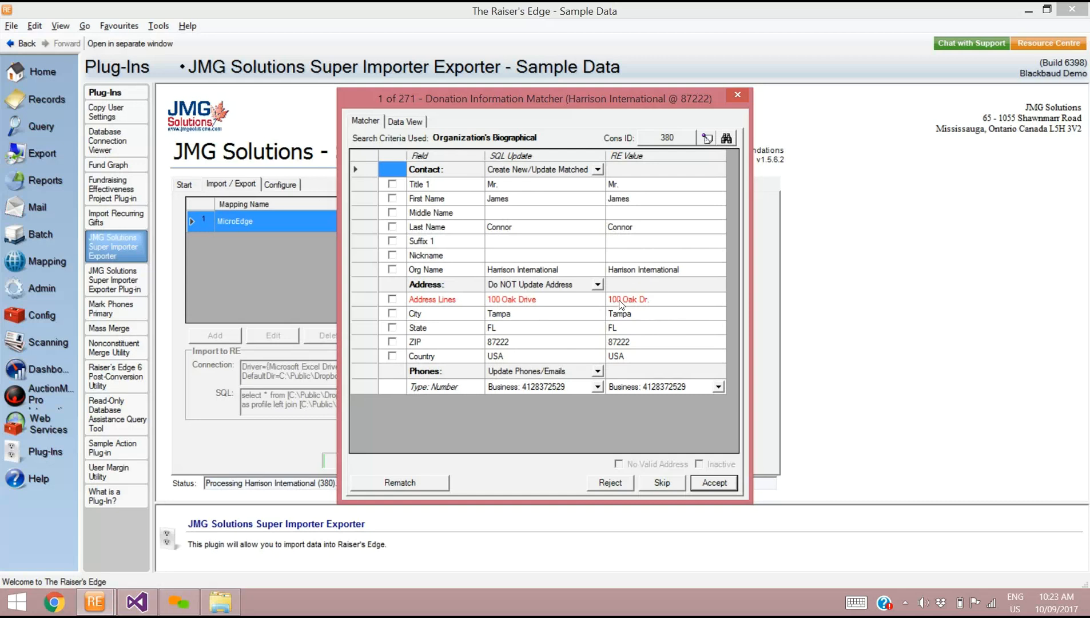
click(396, 300)
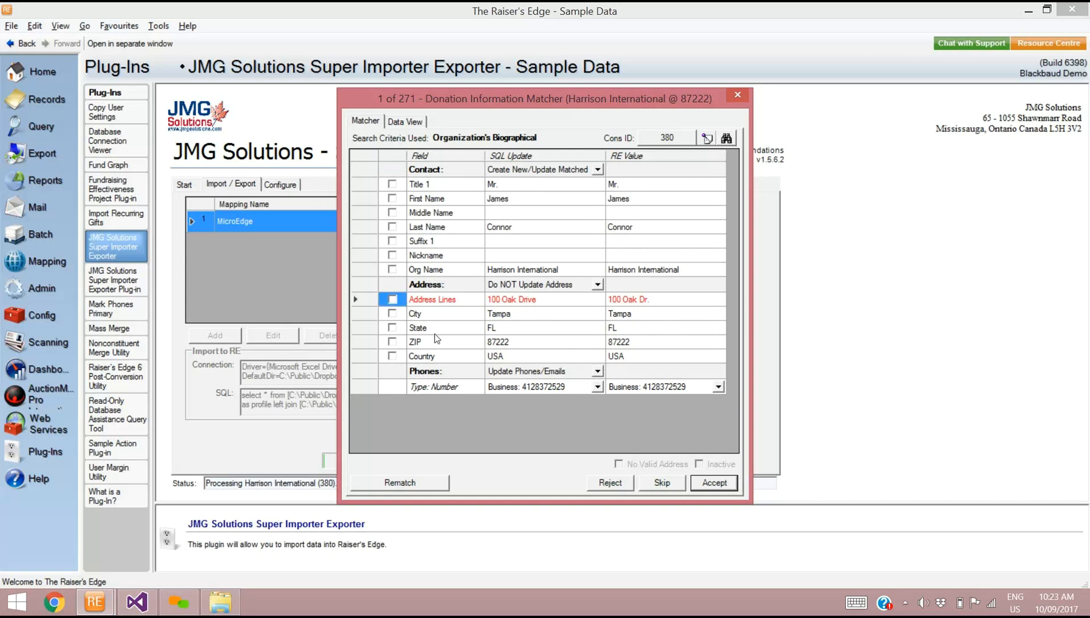
click(393, 299)
click(396, 297)
Examine Harrison International's search criteria, source data values and existing constituent record, and close the record
mouse_move(486, 141)
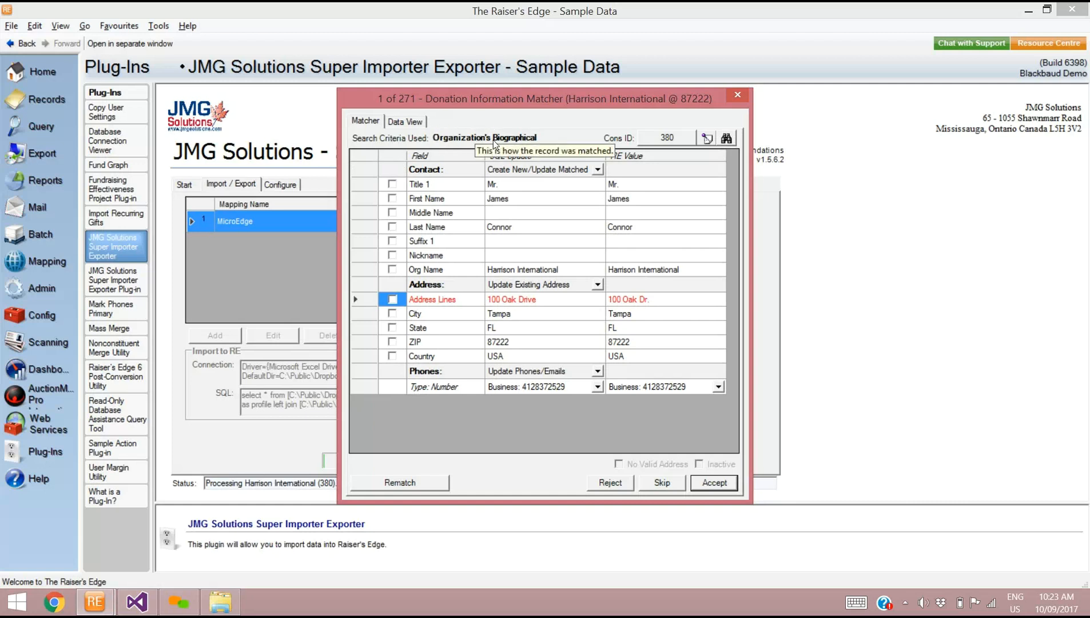
click(408, 122)
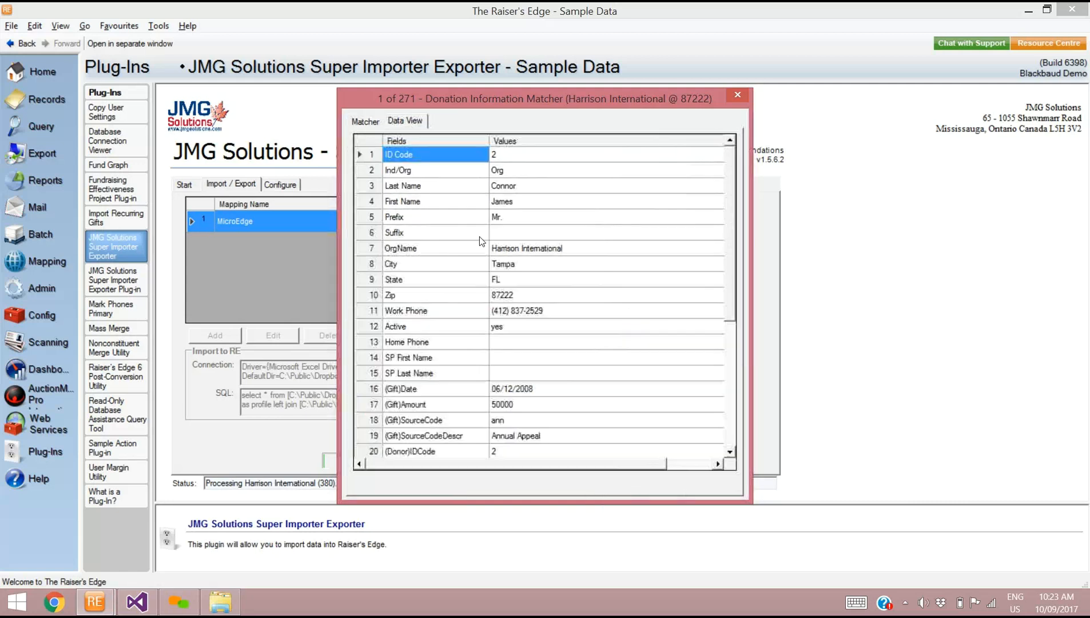
mouse_move(722, 186)
mouse_down()
mouse_move(741, 353)
mouse_move(721, 226)
mouse_move(738, 308)
mouse_move(701, 202)
mouse_up()
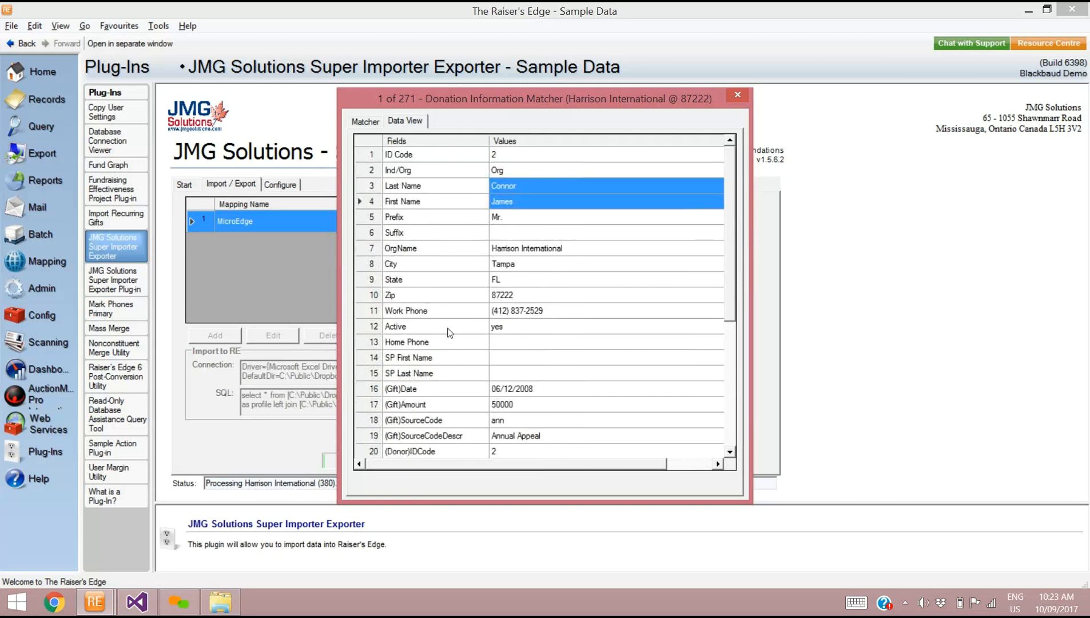
click(357, 123)
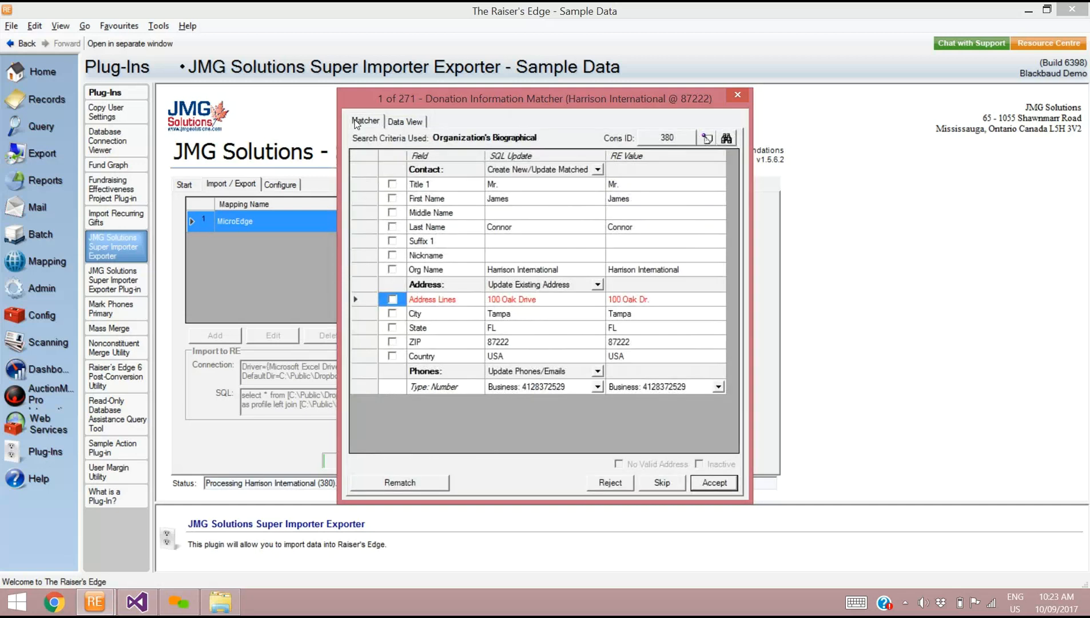
click(668, 138)
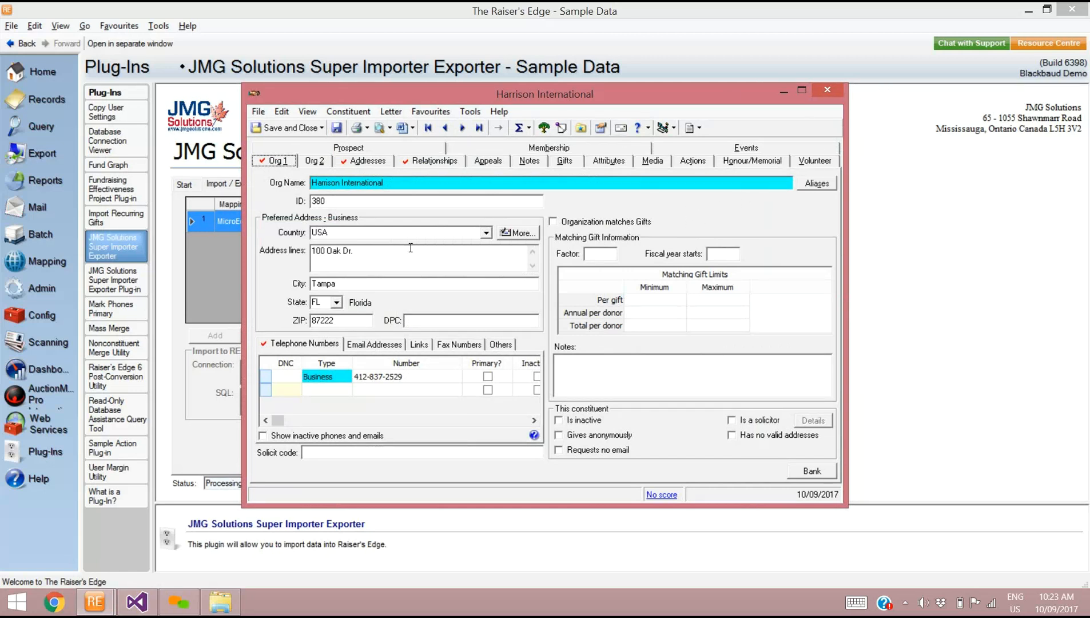
click(828, 92)
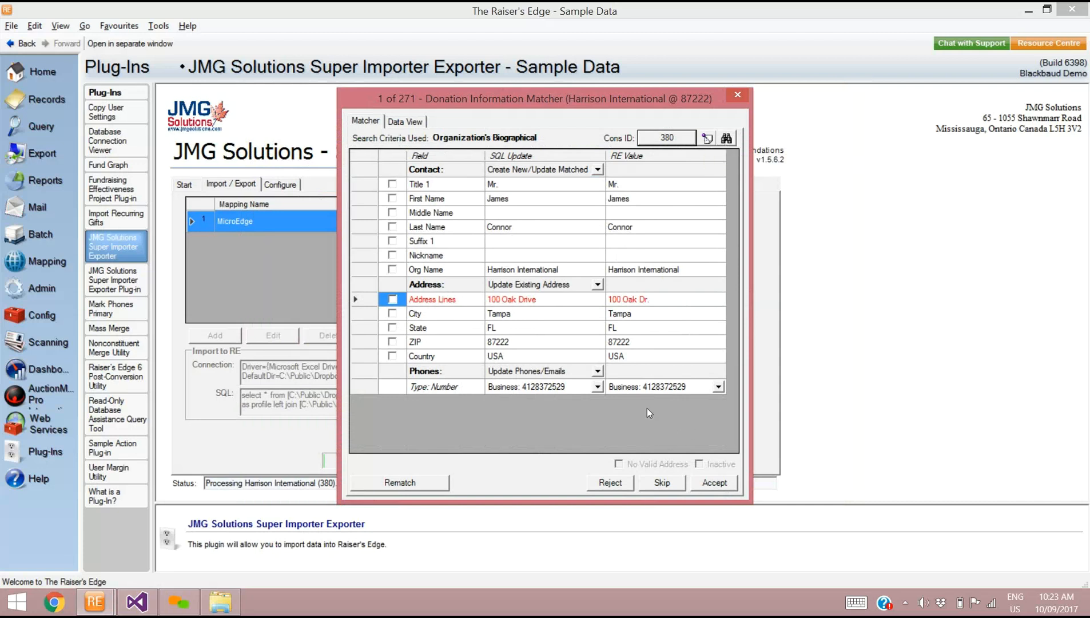
Accept the matches for Harrison International and the following individual donor
click(713, 482)
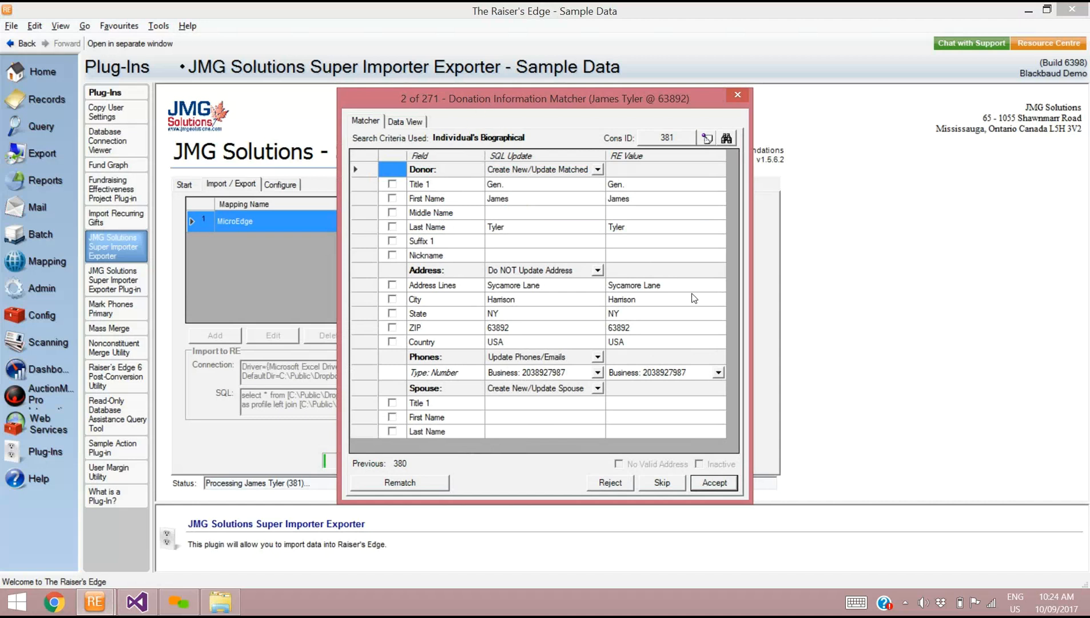
click(714, 482)
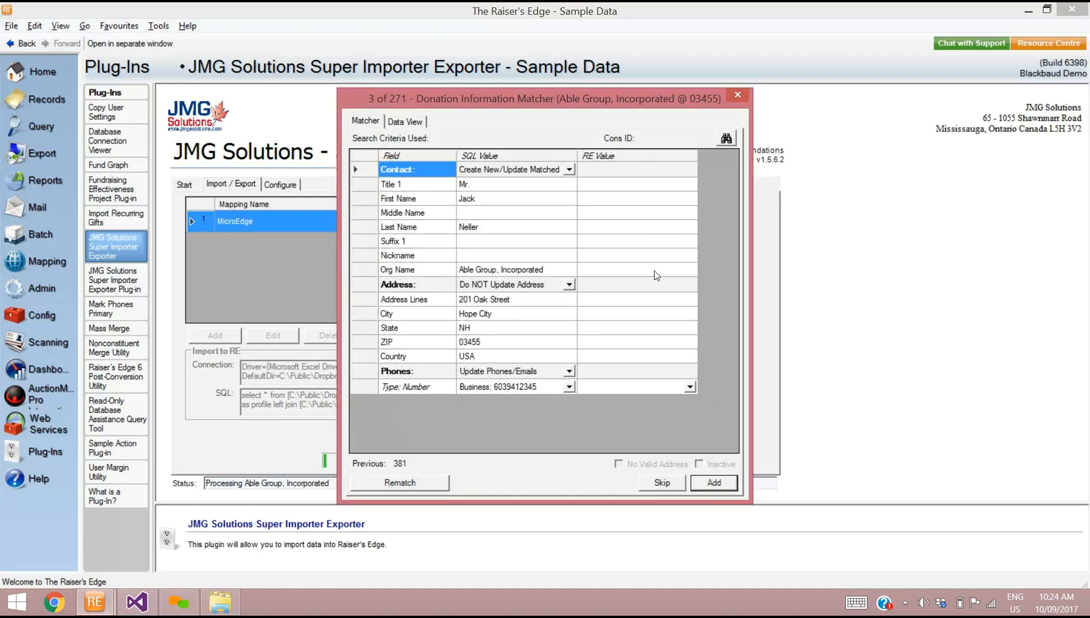
Search the existing constituents for Able Group, and add Able Group, Incorporated as a new constituent
click(725, 139)
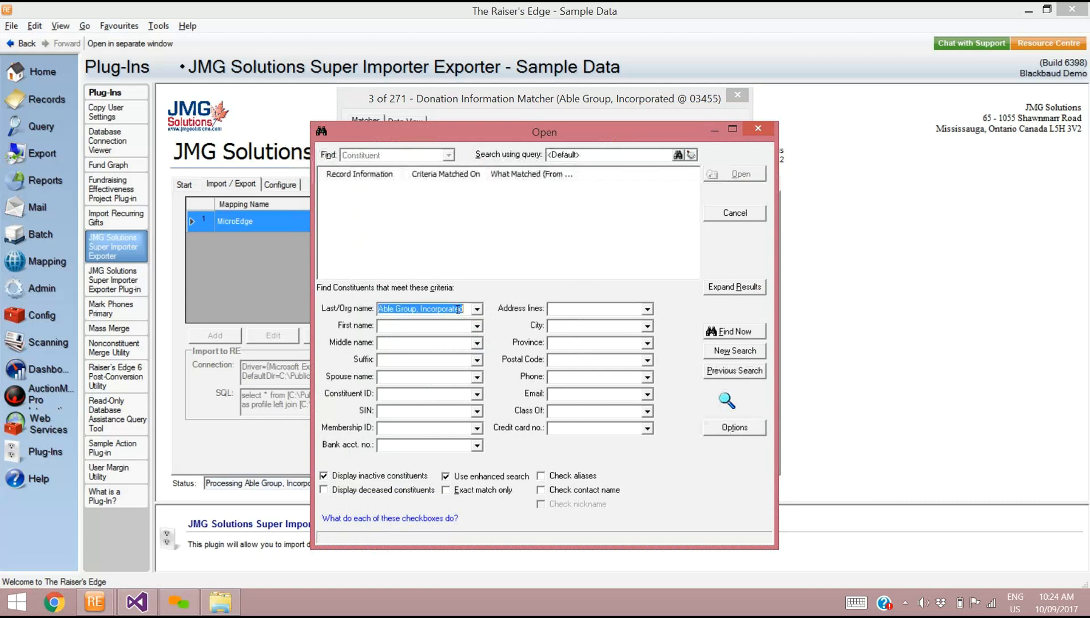
click(459, 310)
key(BackSpace)
key(BackSpace)
key(BackSpace)
key(BackSpace)
key(BackSpace)
key(BackSpace)
key(BackSpace)
key(BackSpace)
key(BackSpace)
key(BackSpace)
key(BackSpace)
key(BackSpace)
key(BackSpace)
key(BackSpace)
key(Return)
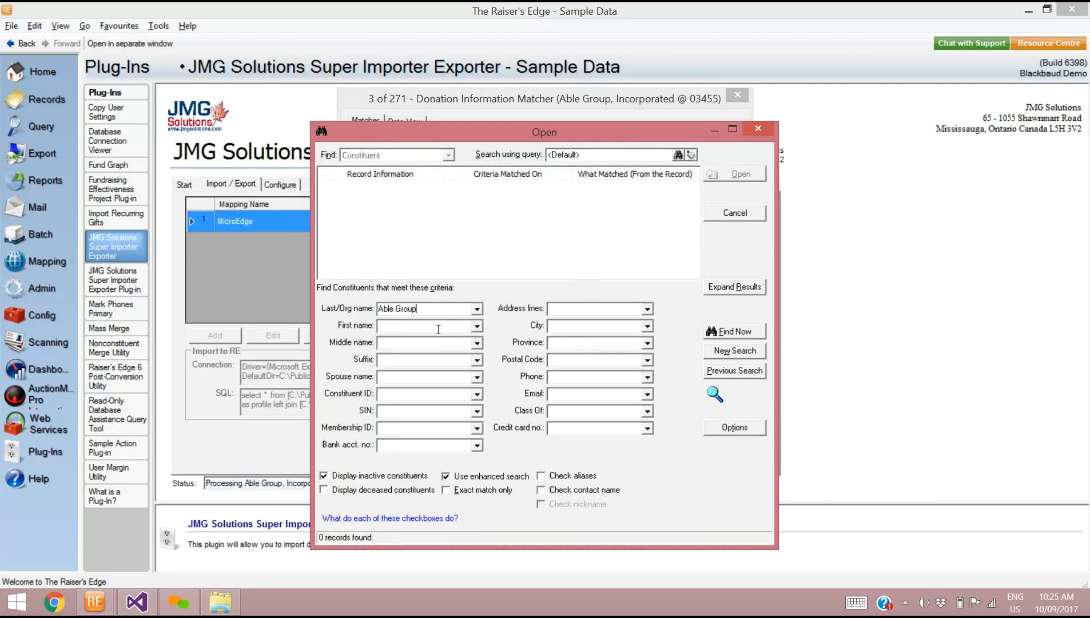
click(720, 217)
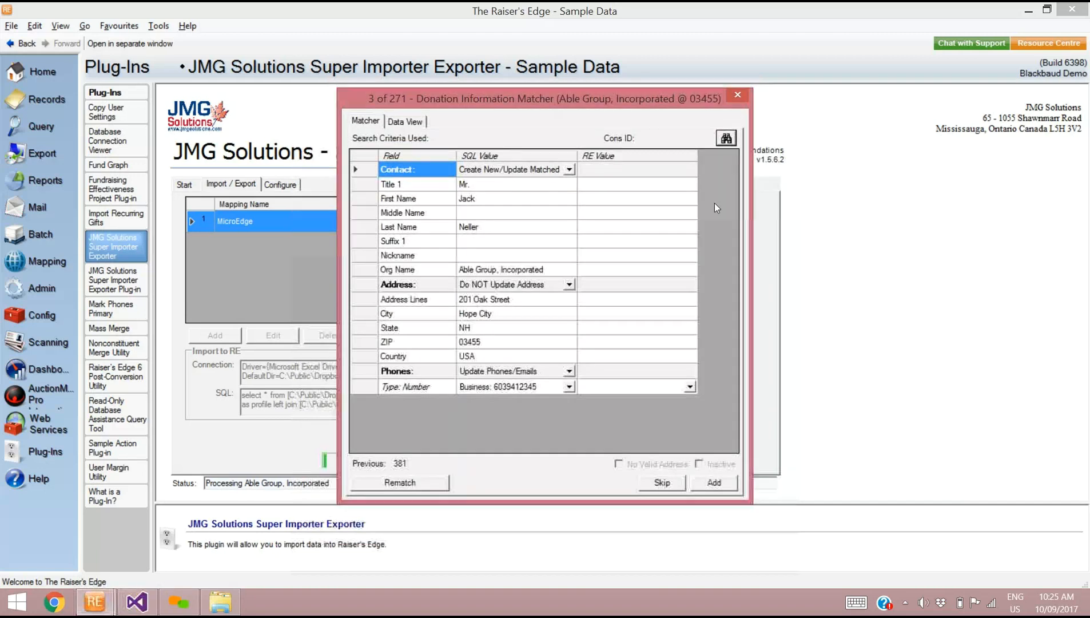
click(715, 482)
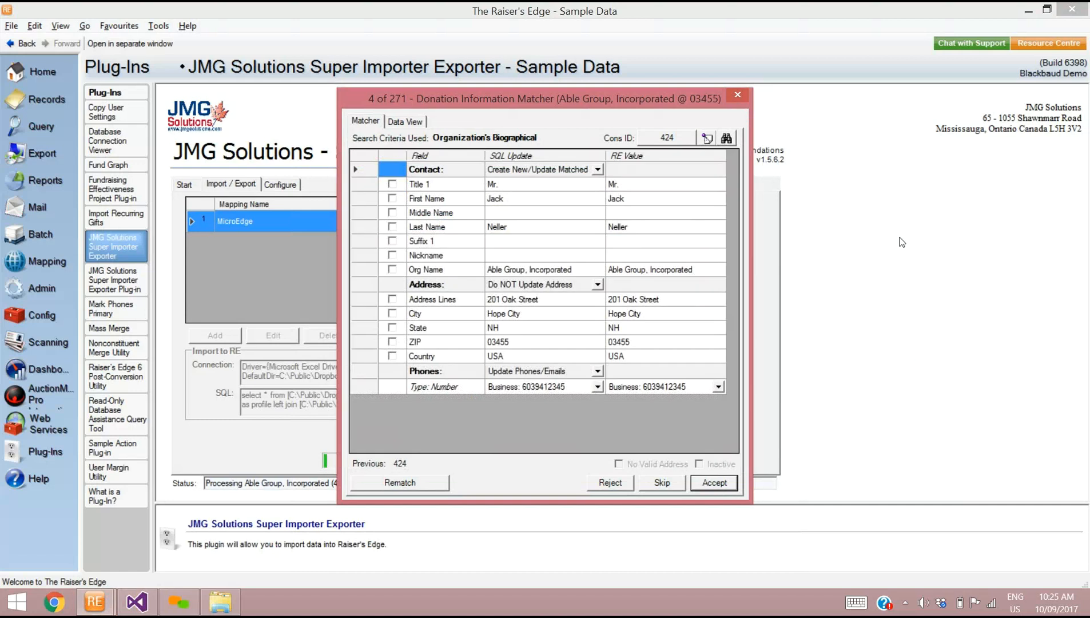
Close the matcher at the fourth record, stop the import, and dismiss the batch and query summaries
click(736, 95)
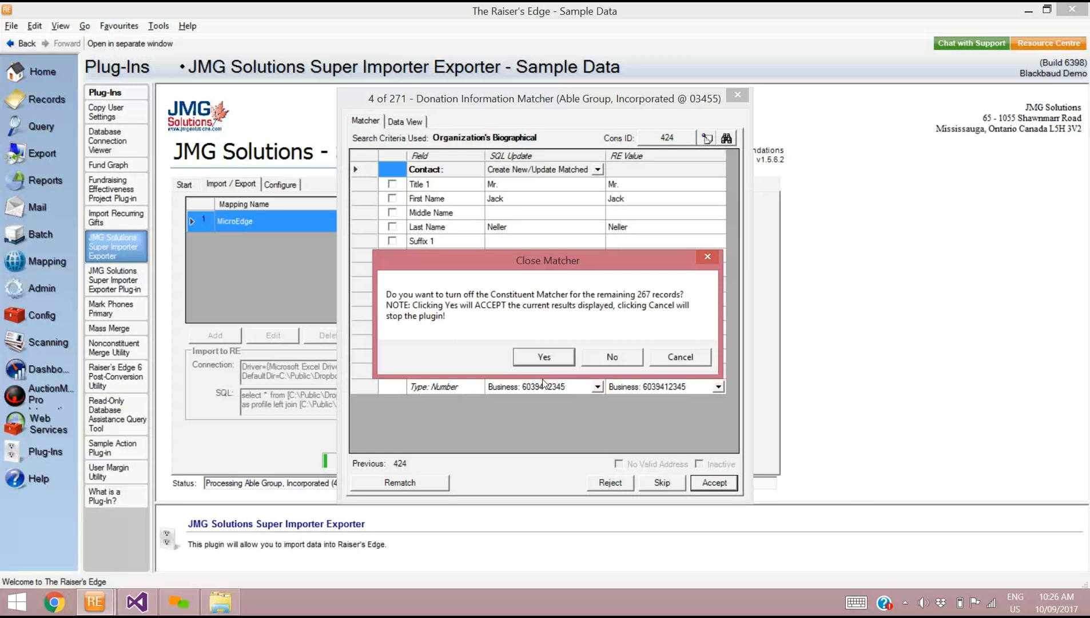
click(680, 357)
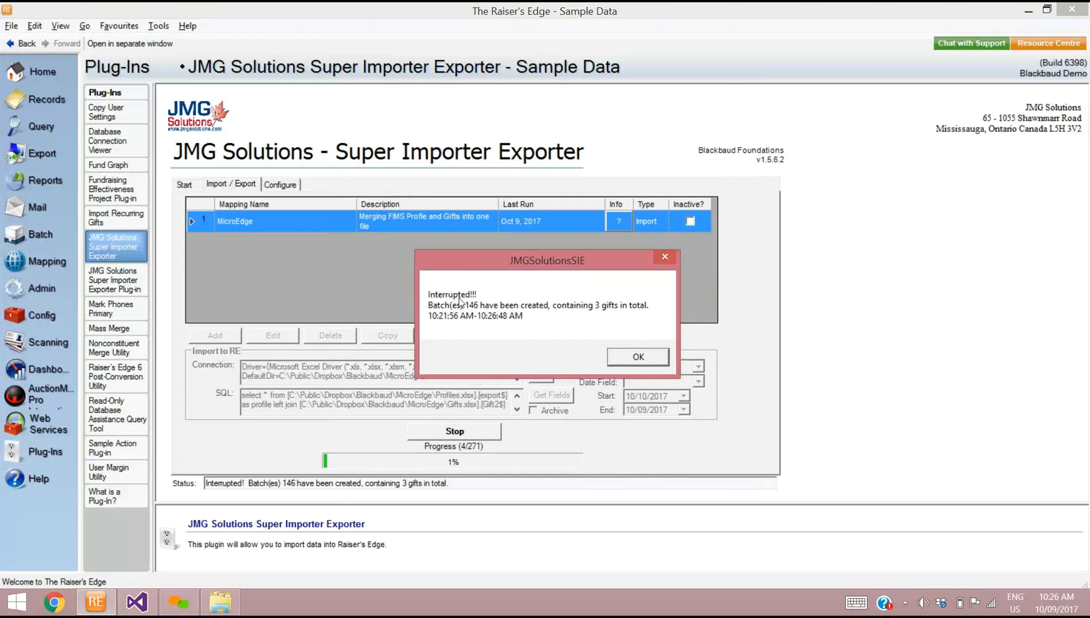
click(648, 359)
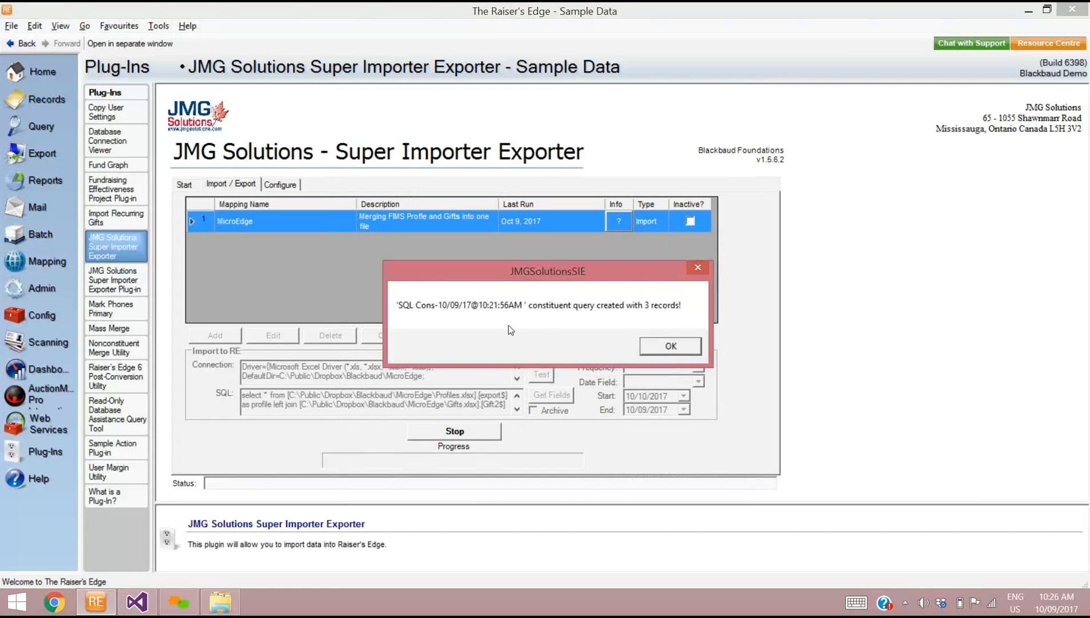
click(660, 350)
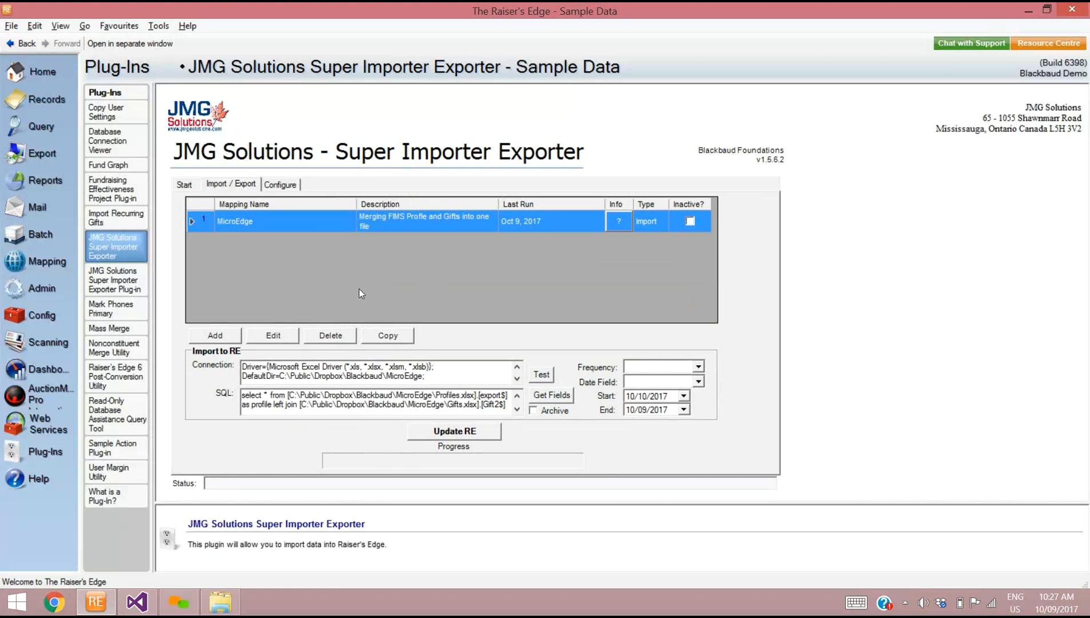
mouse_move(1089, 224)
mouse_down()
mouse_move(784, 223)
mouse_move(677, 202)
mouse_move(1089, 203)
mouse_up()
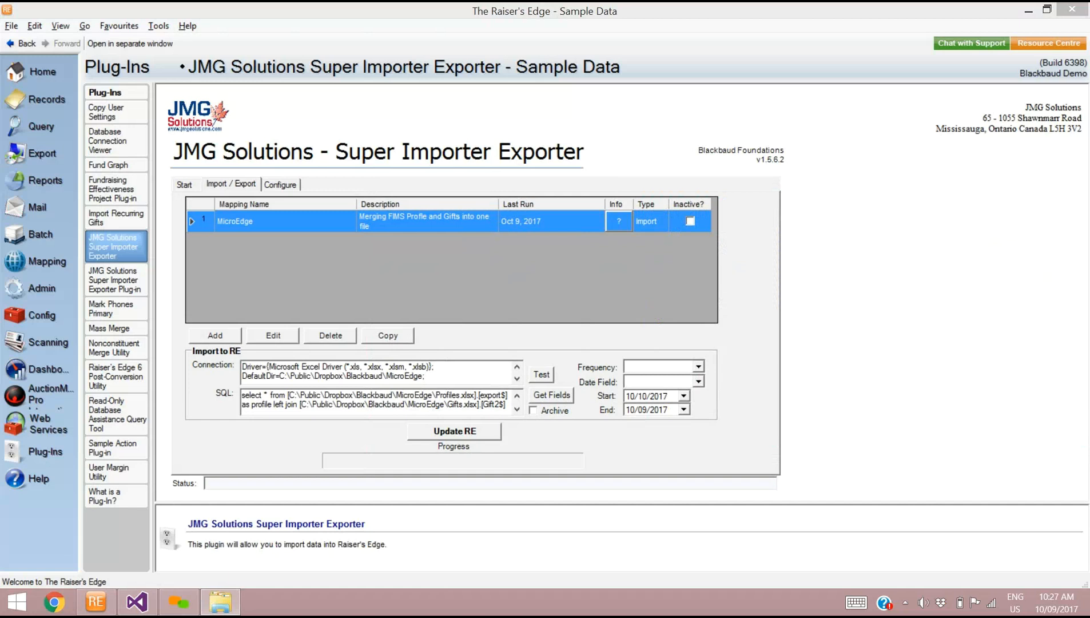